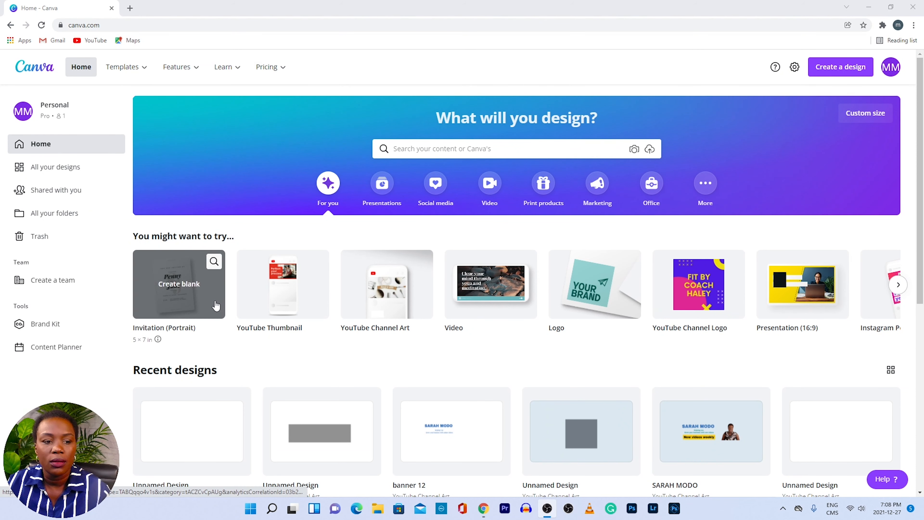
# - Open the Templates dropdown in the top navigation bar of Canva's home page
pyautogui.moveTo(148, 78)
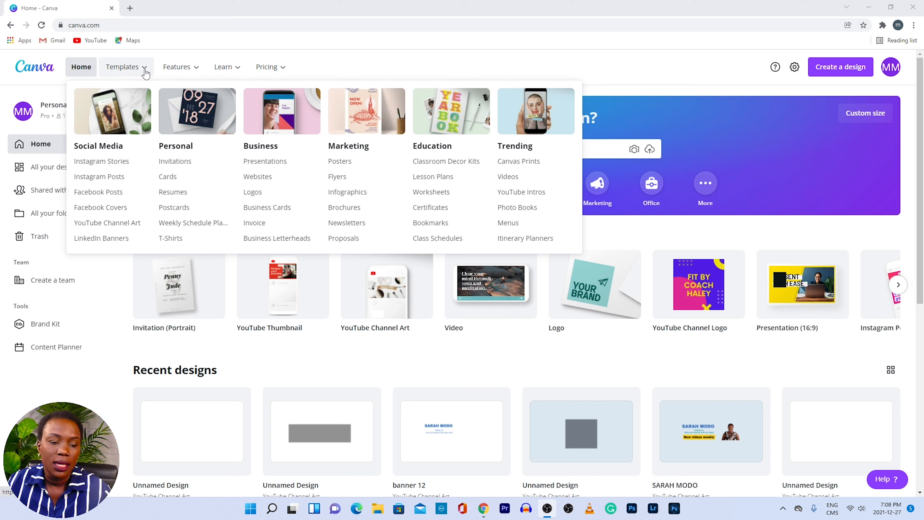
# - Start a blank YouTube Channel Art design from the YouTube Channel Art templates page
pyautogui.click(129, 230)
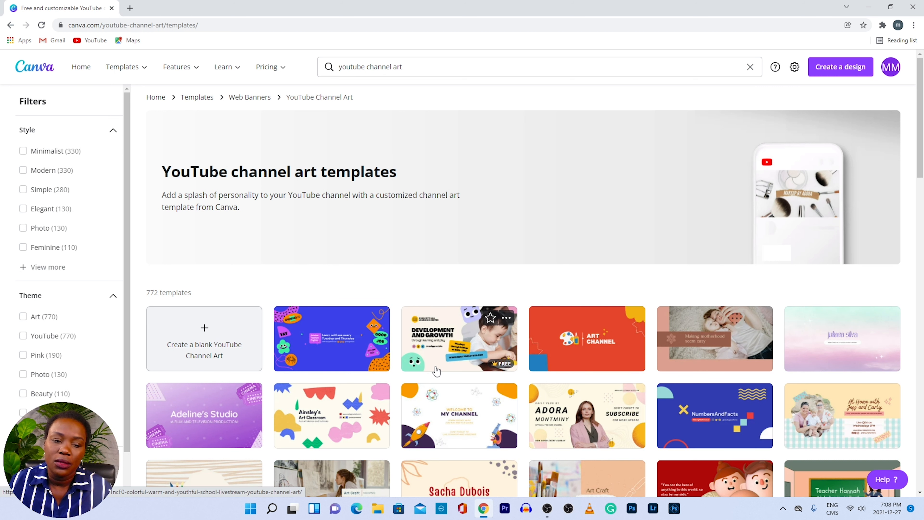
pyautogui.click(222, 350)
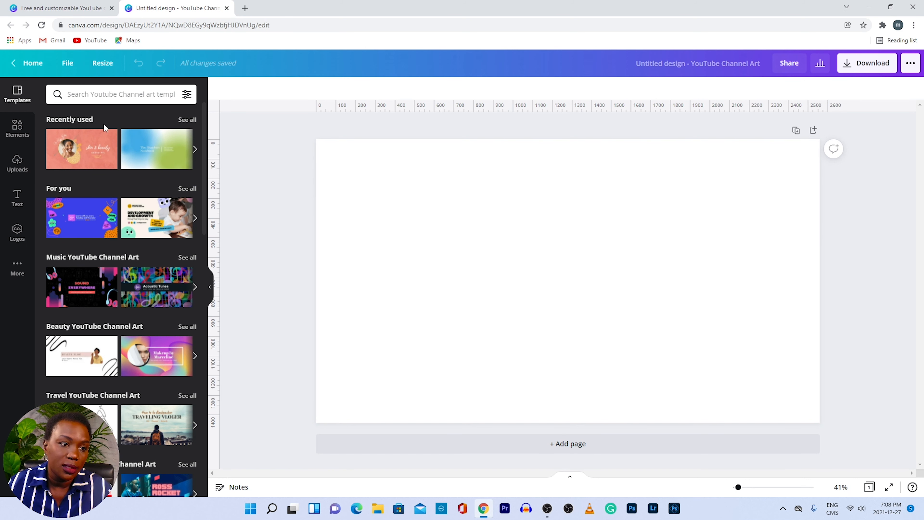
# - Add a red gradient rectangle, shorten, narrow and centre it, then add the blue photo
pyautogui.click(19, 128)
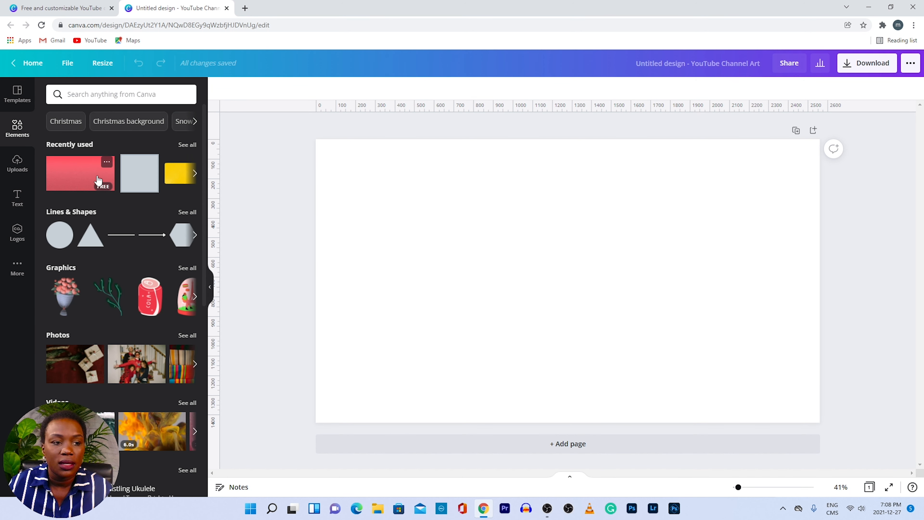
pyautogui.click(98, 180)
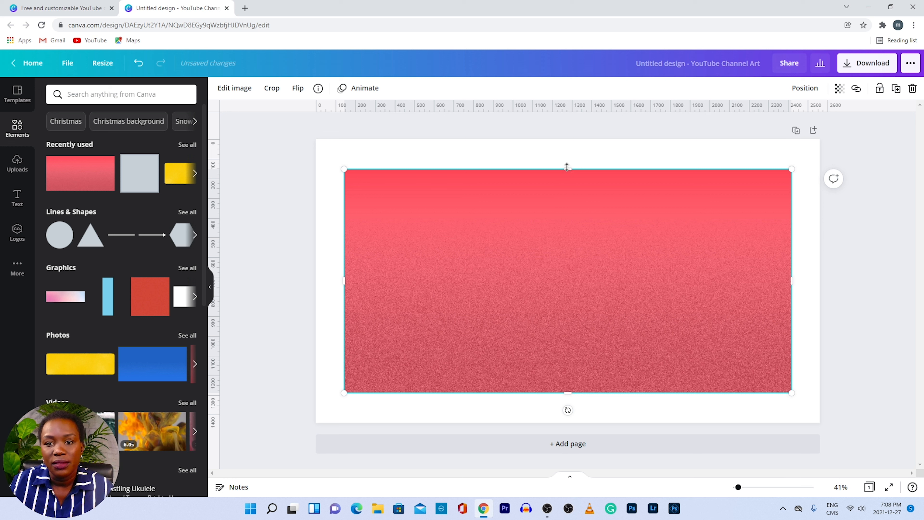
pyautogui.moveTo(566, 167); pyautogui.dragTo(567, 221)
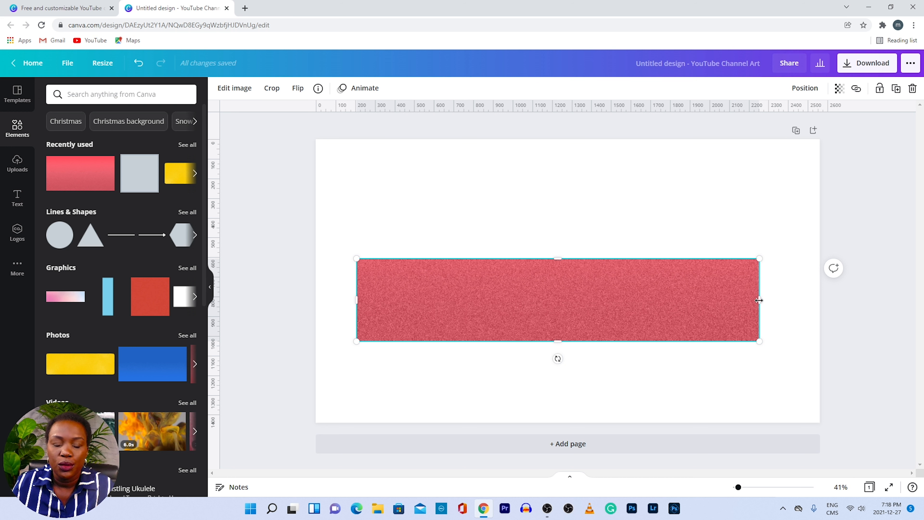
pyautogui.moveTo(759, 301); pyautogui.dragTo(705, 300)
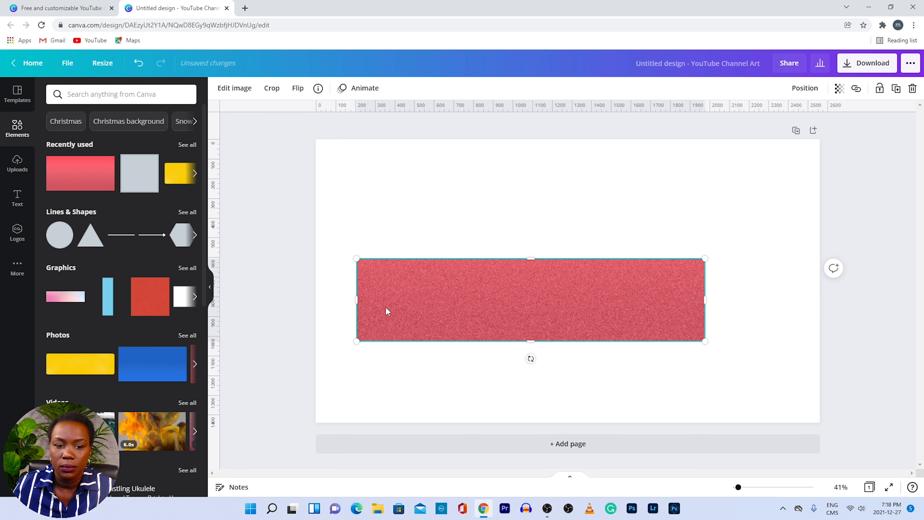
pyautogui.moveTo(356, 301); pyautogui.dragTo(397, 309)
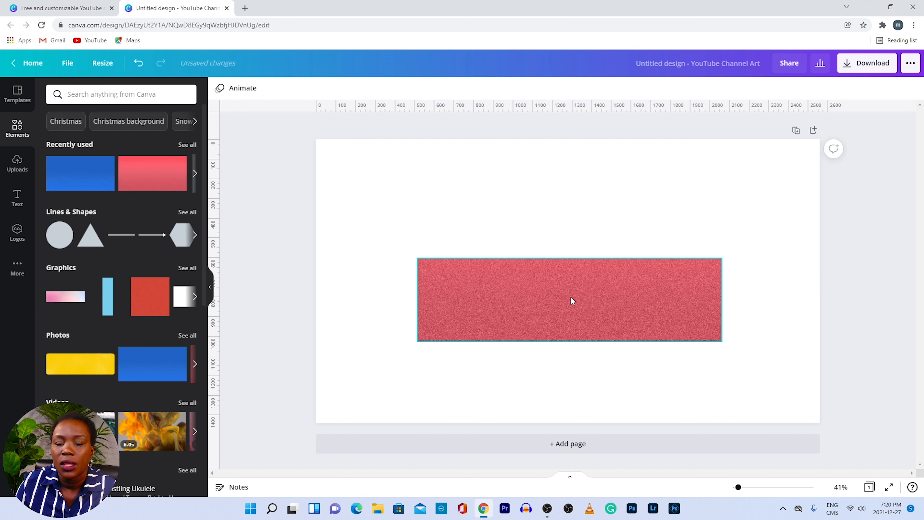
pyautogui.click(571, 298)
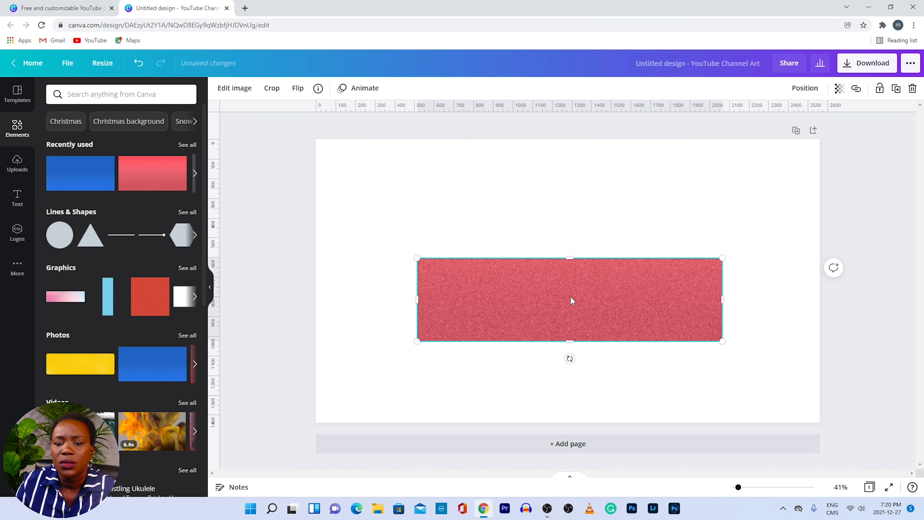
pyautogui.moveTo(570, 297)
pyautogui.mouseDown()
pyautogui.moveTo(563, 291)
pyautogui.moveTo(576, 289)
pyautogui.mouseUp()
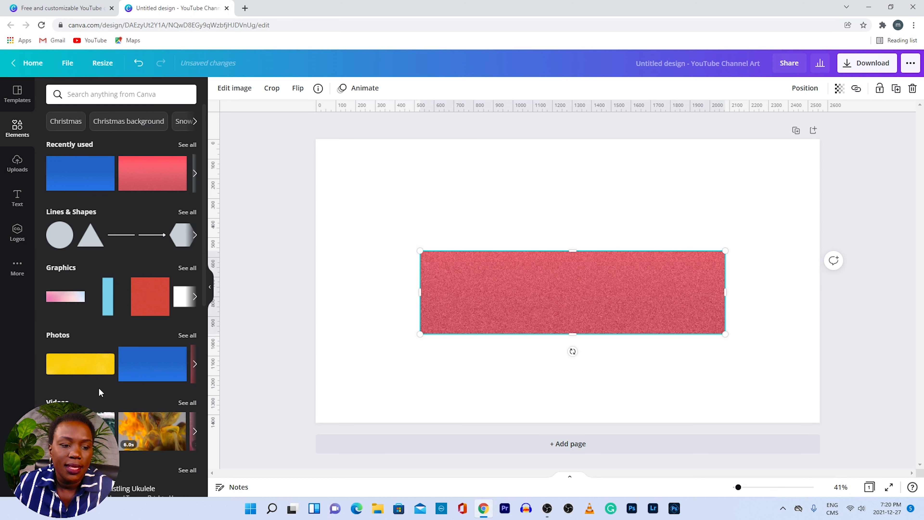
pyautogui.click(165, 364)
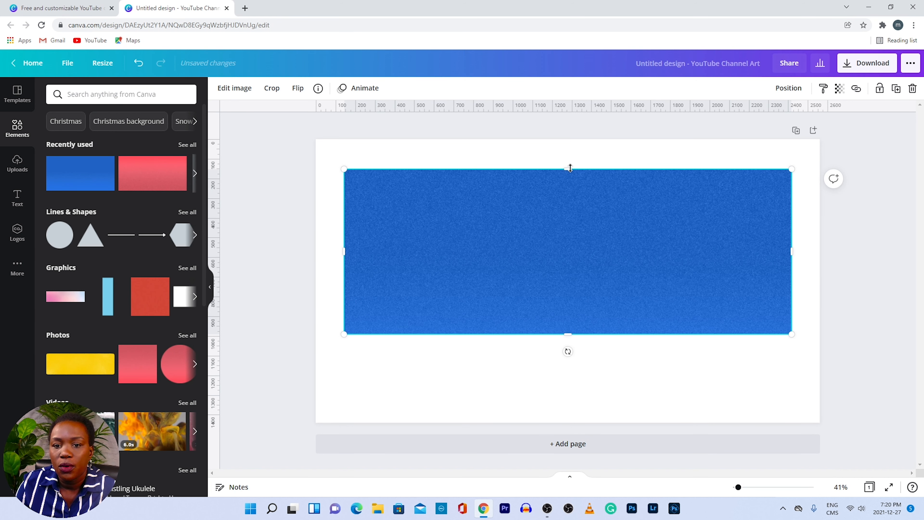
# - Shrink the blue photo into a centred band of about 1,856 × 423 px over the red rectangle
pyautogui.moveTo(568, 170); pyautogui.dragTo(576, 250)
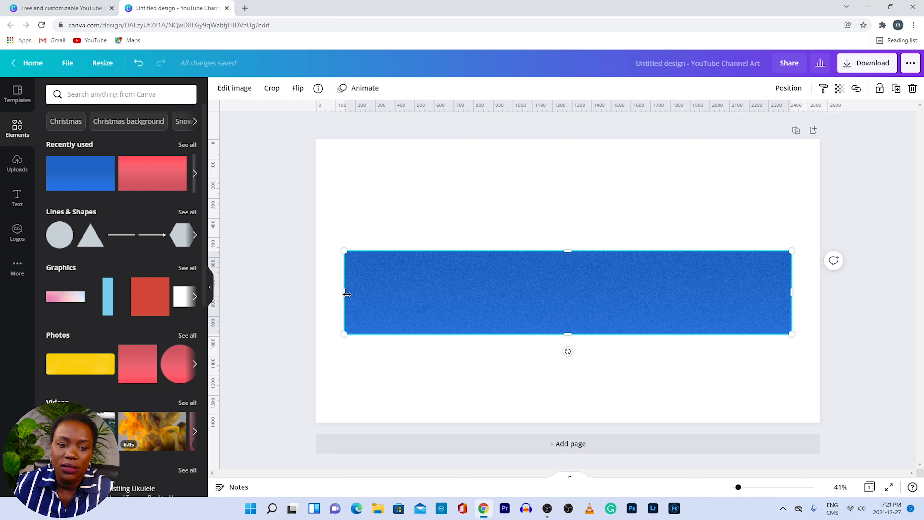
pyautogui.moveTo(342, 290); pyautogui.dragTo(389, 299)
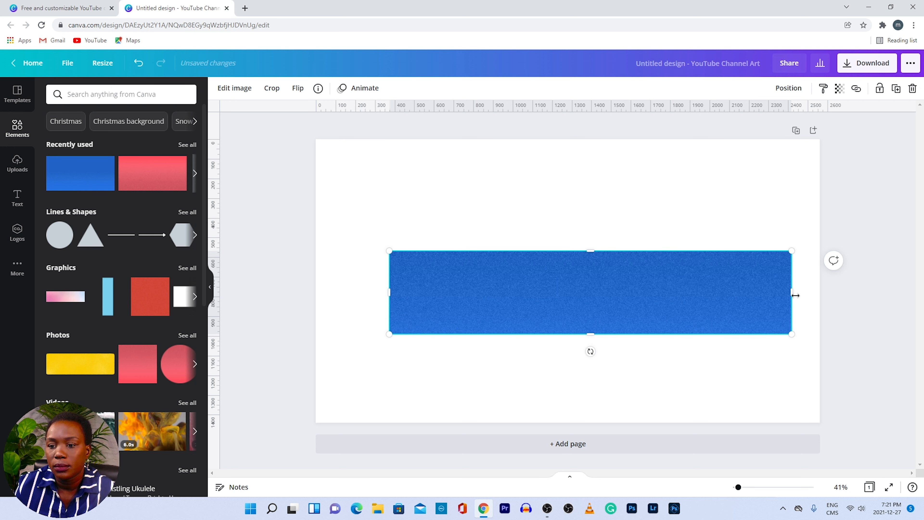
pyautogui.moveTo(791, 292); pyautogui.dragTo(759, 288)
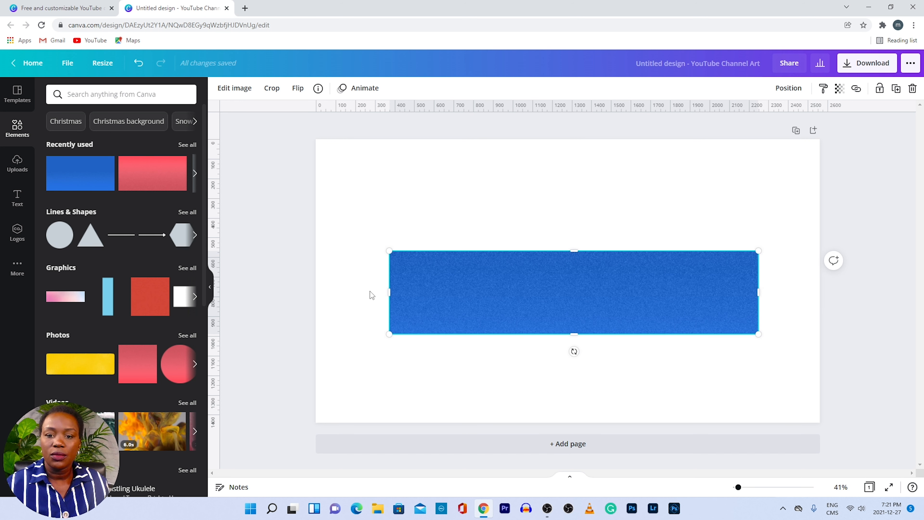
pyautogui.moveTo(551, 284)
pyautogui.mouseDown()
pyautogui.moveTo(535, 272)
pyautogui.moveTo(548, 285)
pyautogui.mouseUp()
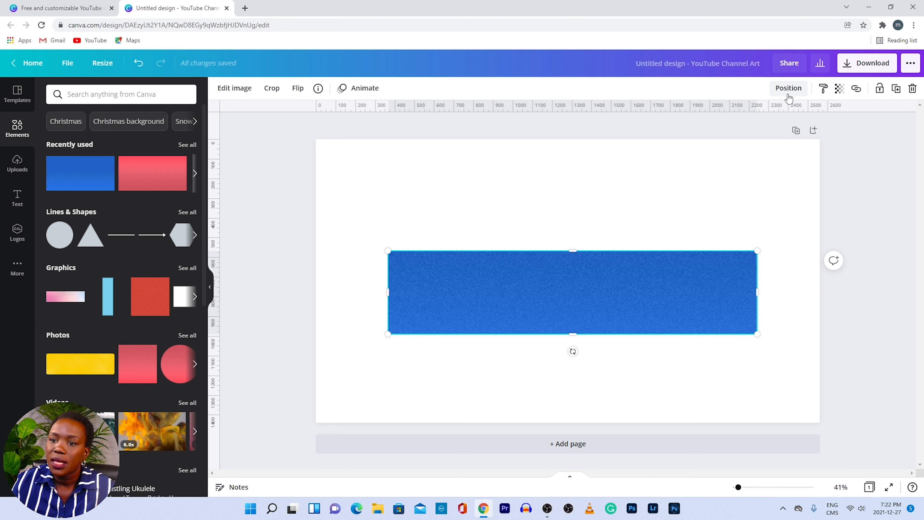
# - Lower the blue photo's transparency to 35 so the red shows through as purple
pyautogui.click(840, 89)
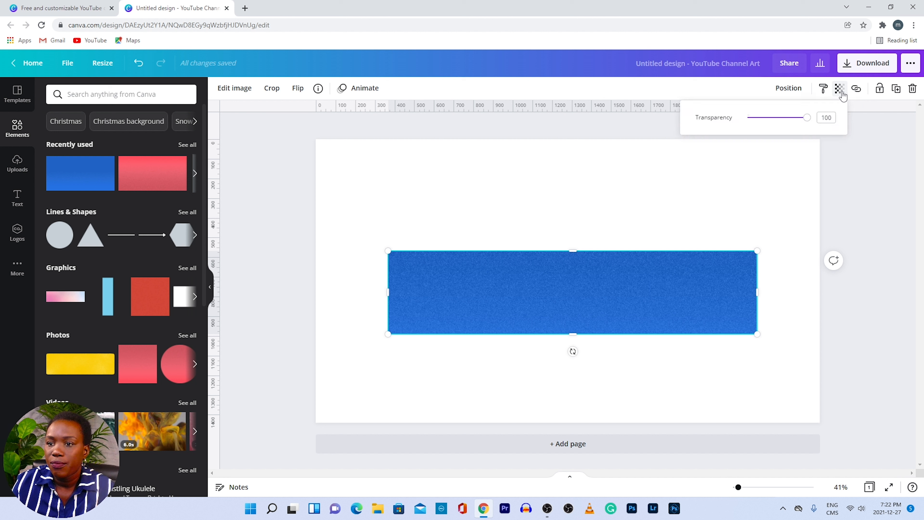
pyautogui.moveTo(806, 120); pyautogui.dragTo(769, 120)
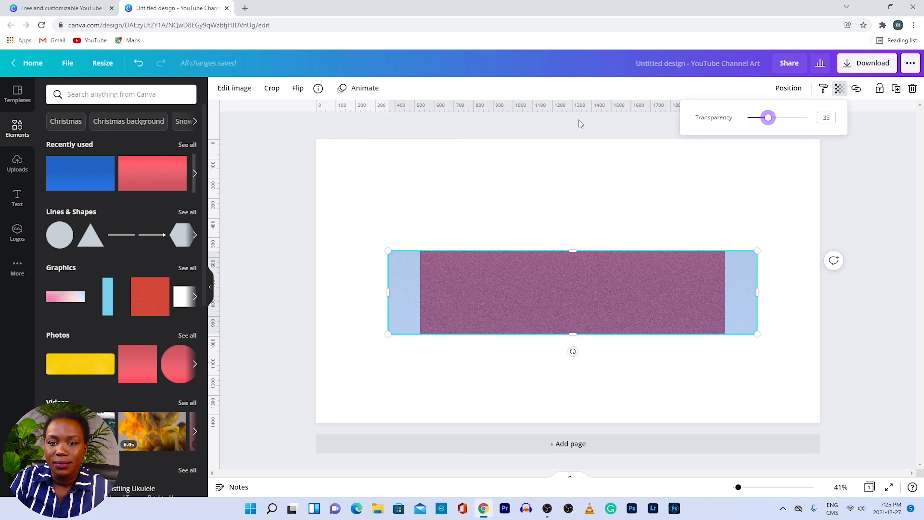
# - Add guides at the band's top and bottom and at the blue and red images' side edges
pyautogui.moveTo(559, 111); pyautogui.dragTo(550, 252)
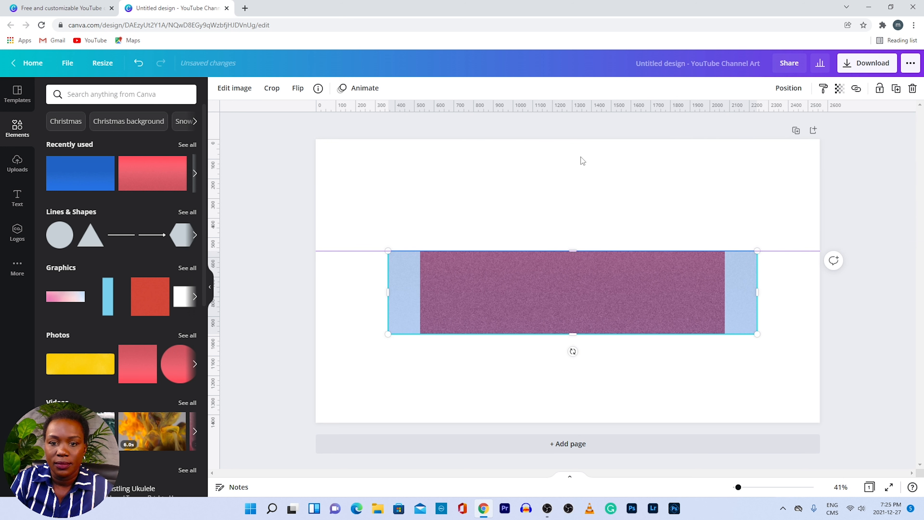
pyautogui.moveTo(571, 108); pyautogui.dragTo(564, 336)
pyautogui.moveTo(563, 337); pyautogui.dragTo(563, 334)
pyautogui.moveTo(215, 238); pyautogui.dragTo(415, 283)
pyautogui.moveTo(216, 251)
pyautogui.mouseDown()
pyautogui.moveTo(269, 275)
pyautogui.moveTo(387, 295)
pyautogui.mouseUp()
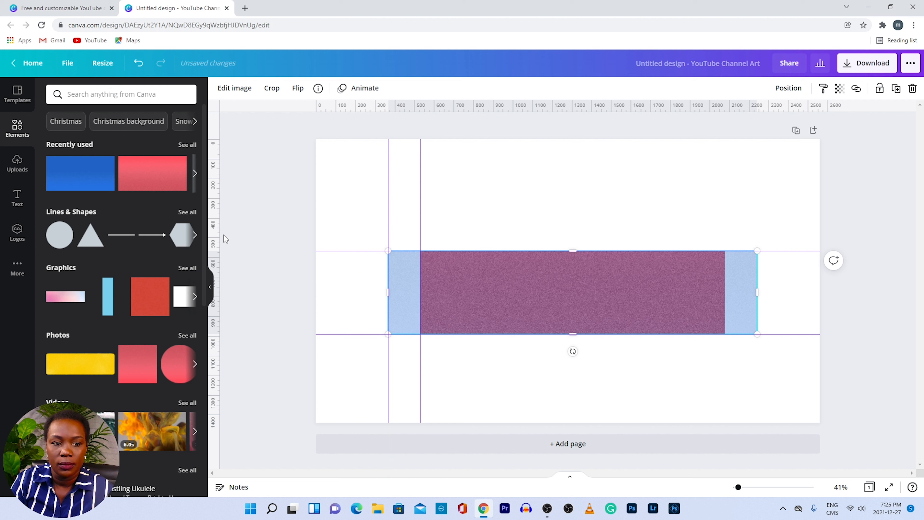
pyautogui.moveTo(216, 239); pyautogui.dragTo(756, 295)
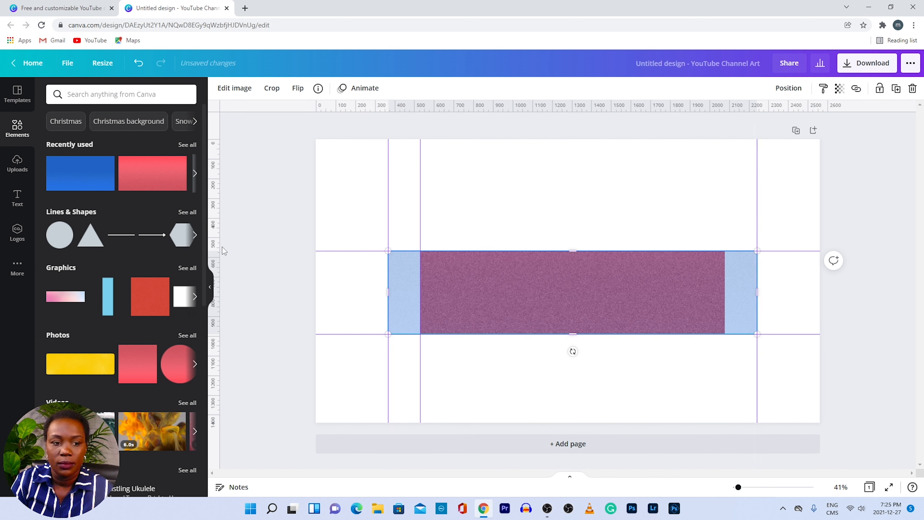
pyautogui.moveTo(214, 244); pyautogui.dragTo(725, 305)
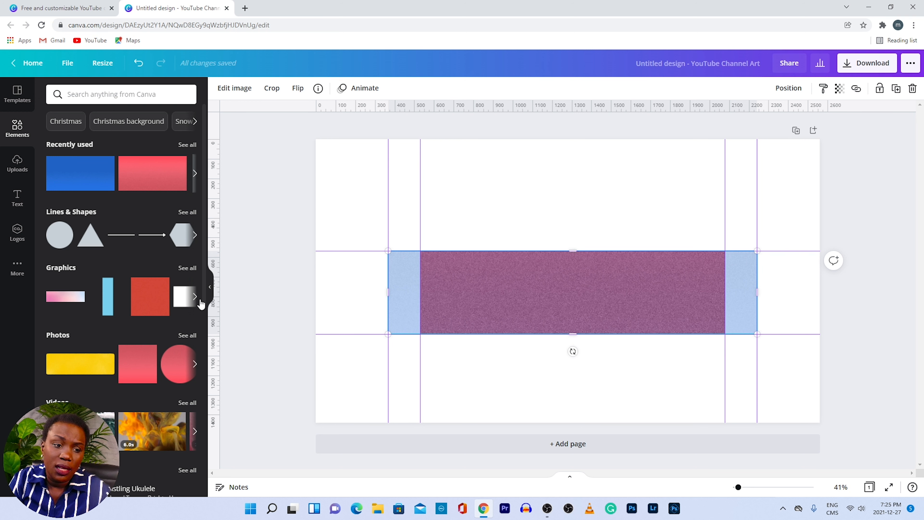
# - Hide the canvas rulers and then turn them back on
pyautogui.click(68, 68)
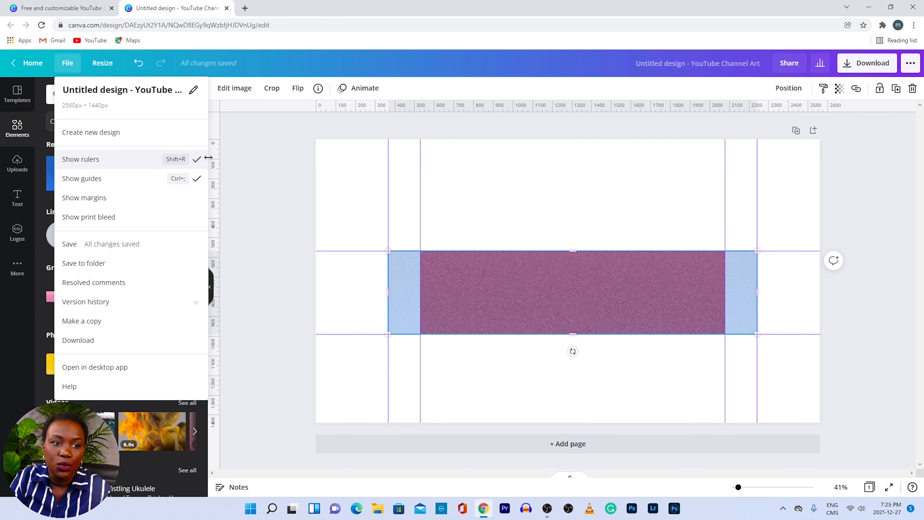
pyautogui.click(197, 162)
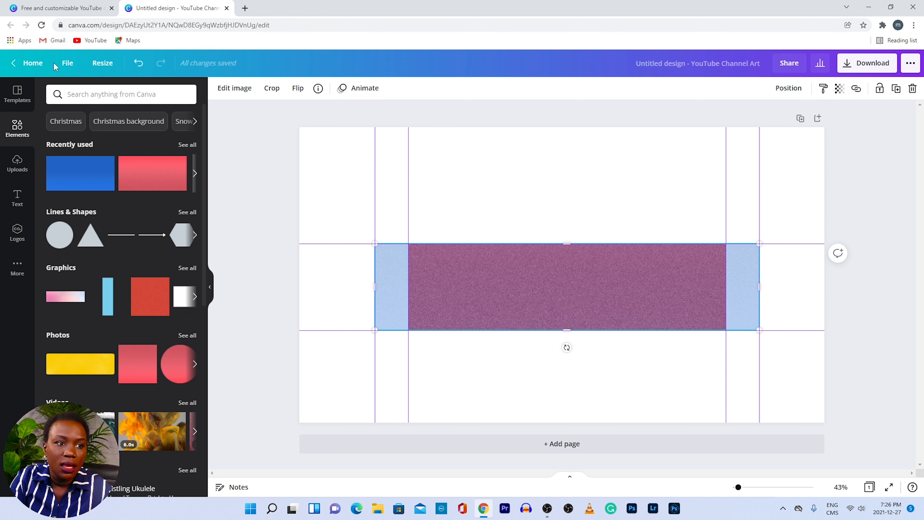
pyautogui.click(67, 63)
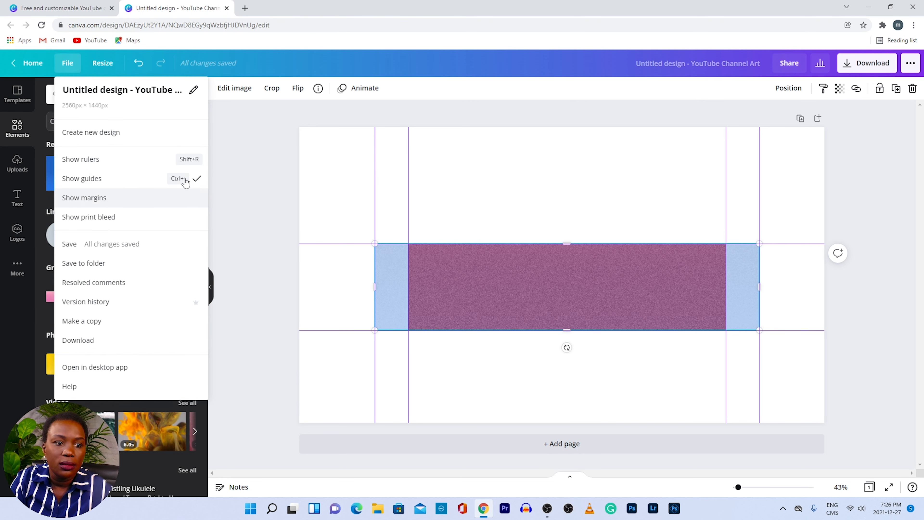
pyautogui.click(197, 162)
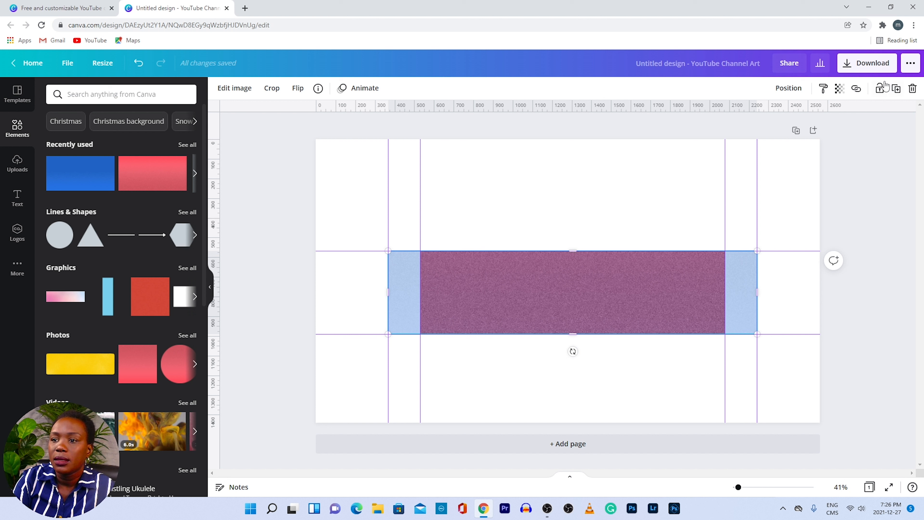
# - Delete the purple and red textured images, leaving only the guide grid
pyautogui.click(912, 89)
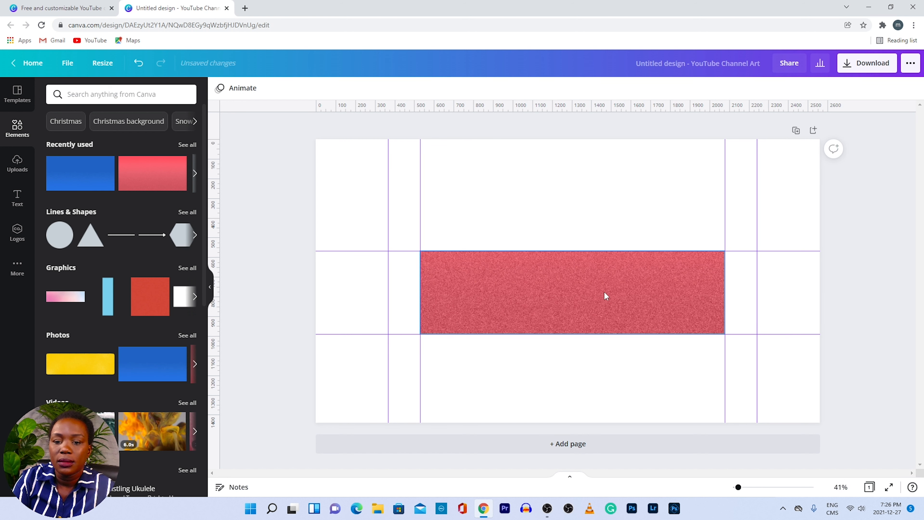
pyautogui.click(585, 297)
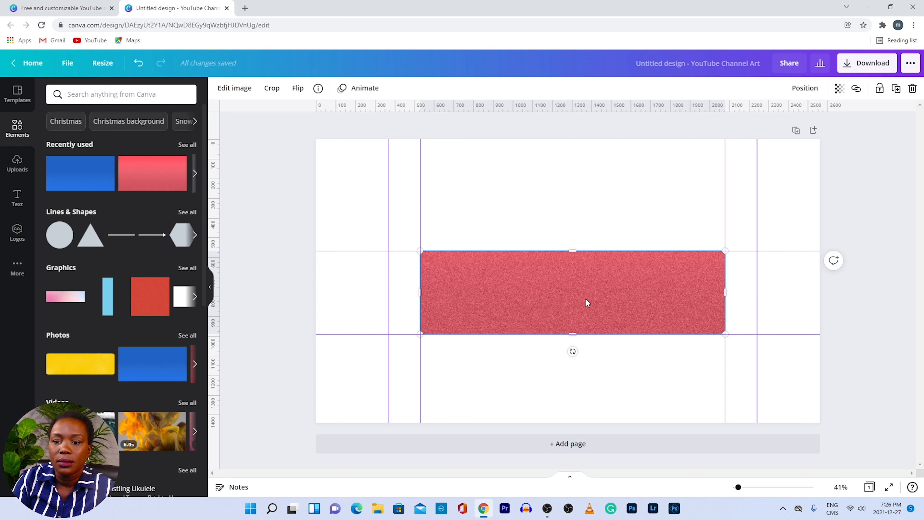
pyautogui.click(913, 89)
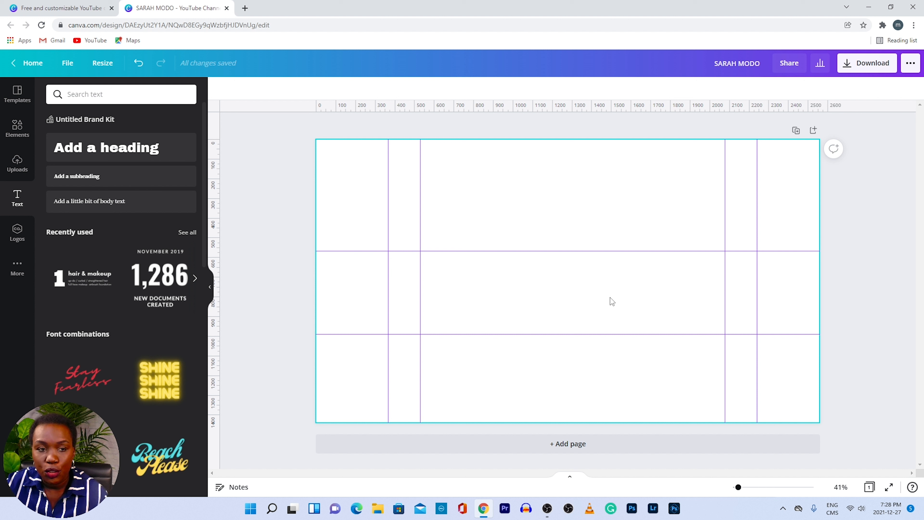
# - Make the page background light blue and add a centred heading text box
pyautogui.click(332, 217)
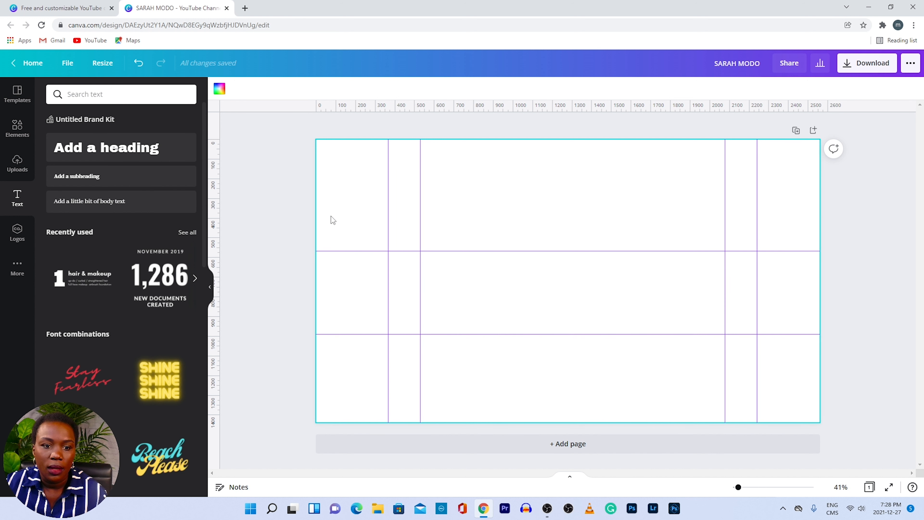
pyautogui.click(220, 90)
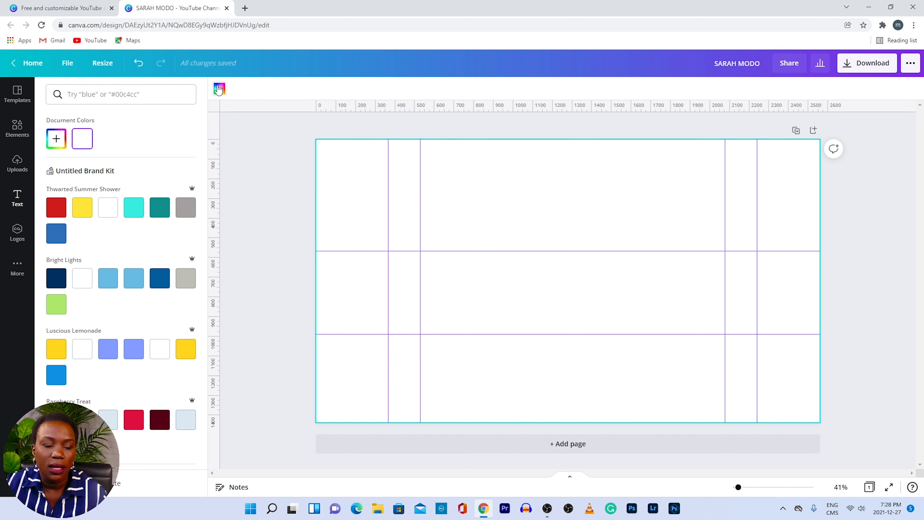
pyautogui.click(185, 425)
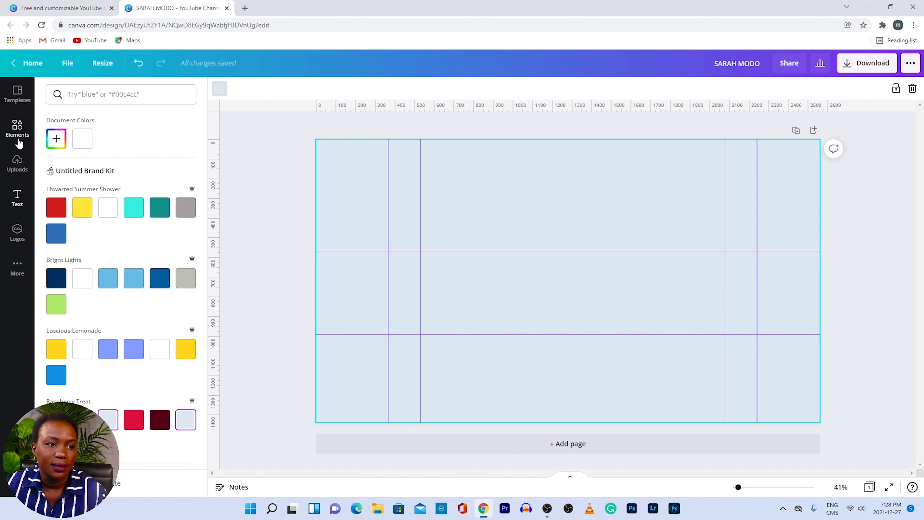
pyautogui.click(18, 206)
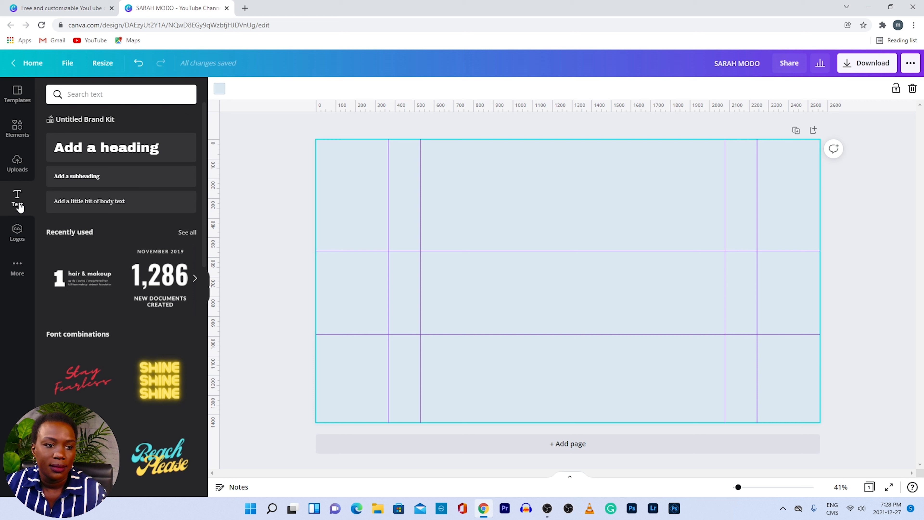
pyautogui.click(144, 154)
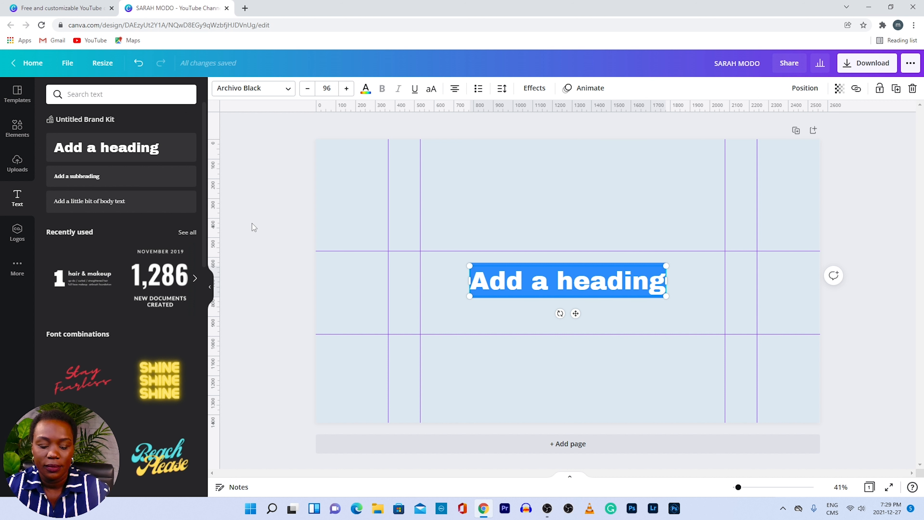
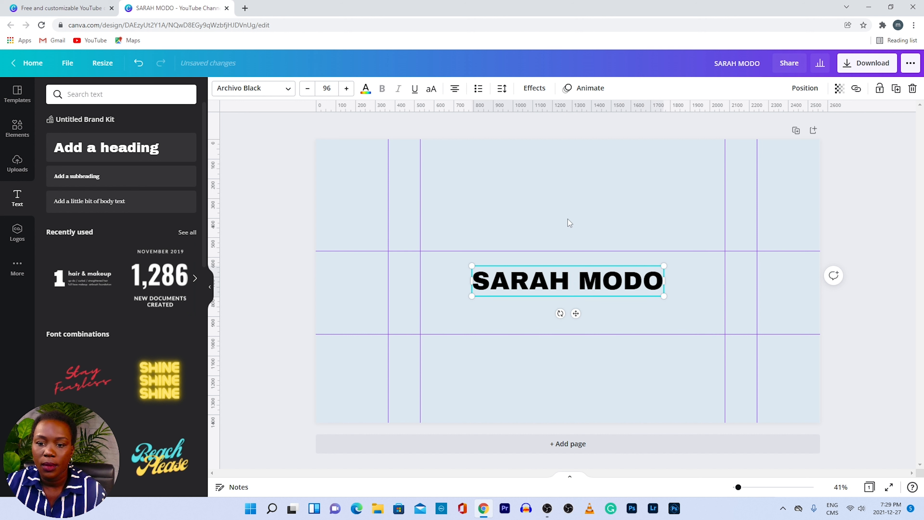
# - Type the channel owner's name as the heading, shrink it to 58.6, and place it top-left of the band
pyautogui.moveTo(664, 266); pyautogui.dragTo(589, 279)
pyautogui.click(535, 321)
pyautogui.moveTo(529, 291); pyautogui.dragTo(486, 270)
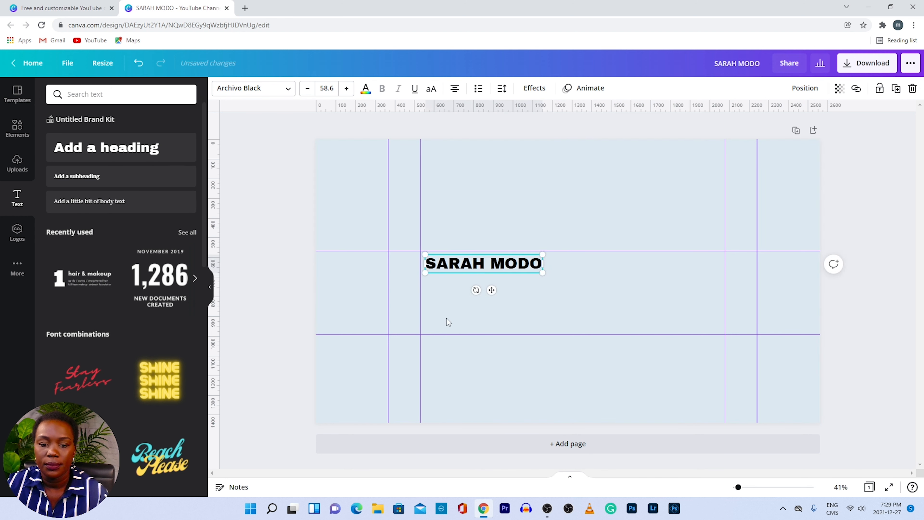
pyautogui.click(480, 312)
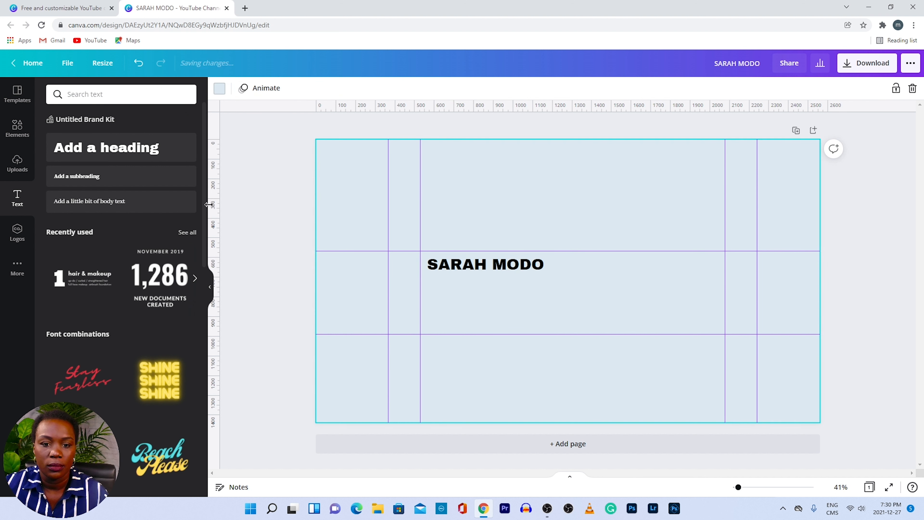
# - Add a subheading box and enter the tagline 'Helping you / Grow your business with online videos'
pyautogui.click(88, 177)
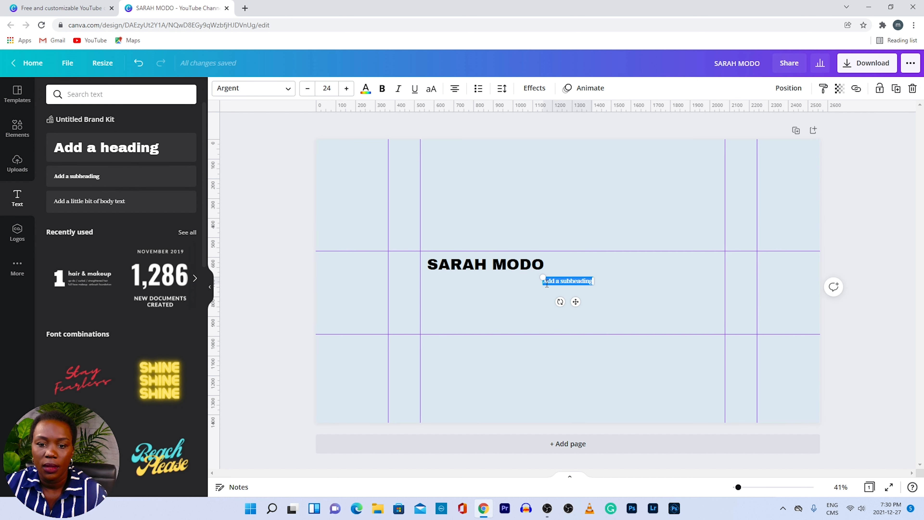
pyautogui.moveTo(542, 278); pyautogui.dragTo(507, 272)
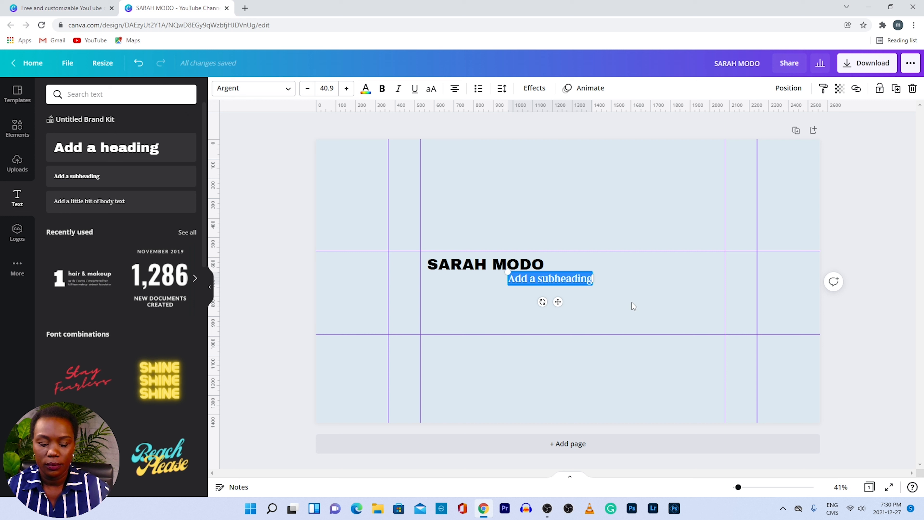
pyautogui.write('Hel')
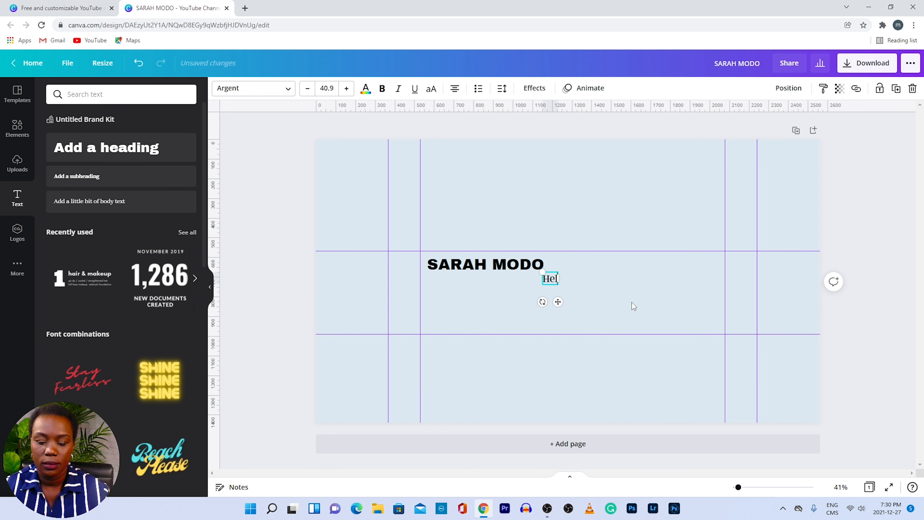
pyautogui.write('ping')
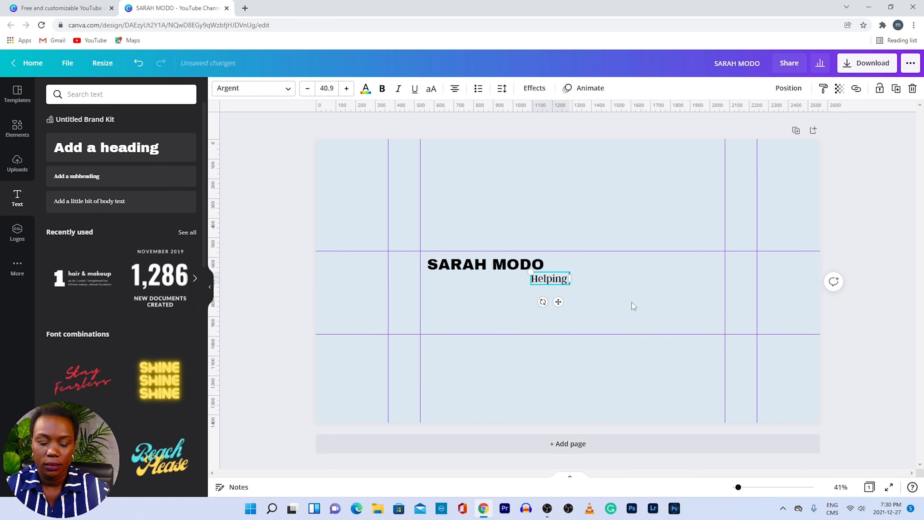
pyautogui.write(' you')
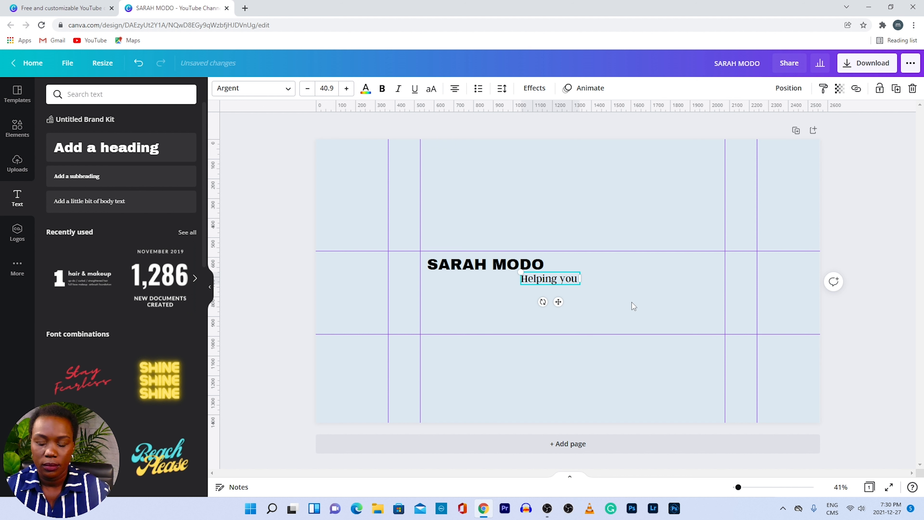
pyautogui.press('Return')
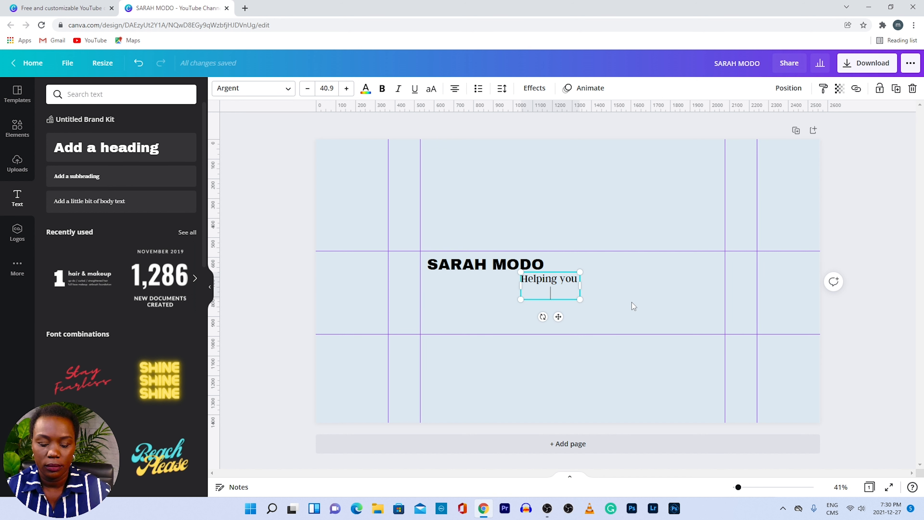
pyautogui.write('Gr')
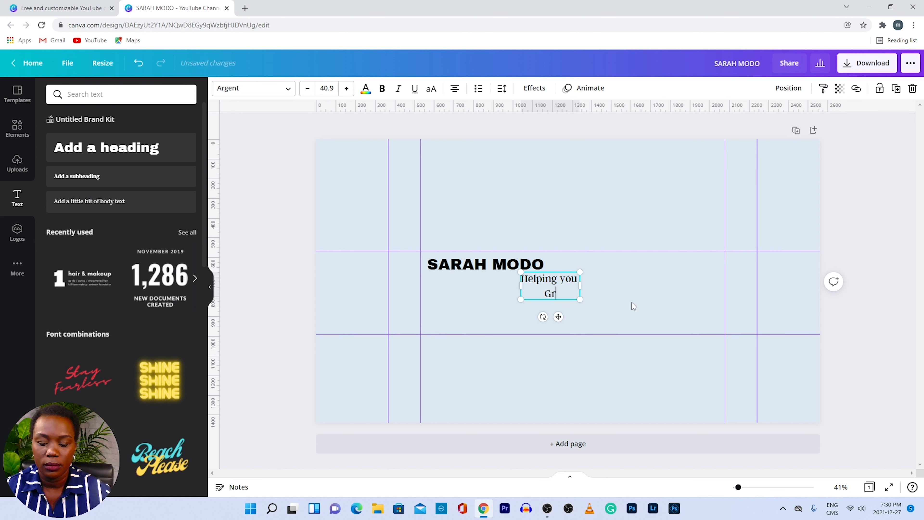
pyautogui.write('ow your')
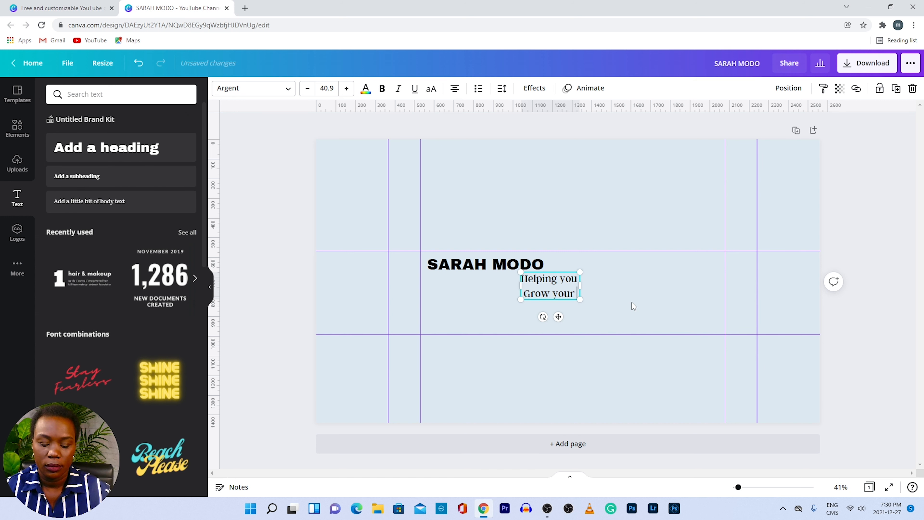
pyautogui.write('business with online videos')
# - Move the tagline left to line up with the heading and shrink it to fit underneath
pyautogui.click(615, 323)
pyautogui.click(608, 286)
pyautogui.moveTo(608, 286); pyautogui.dragTo(576, 288)
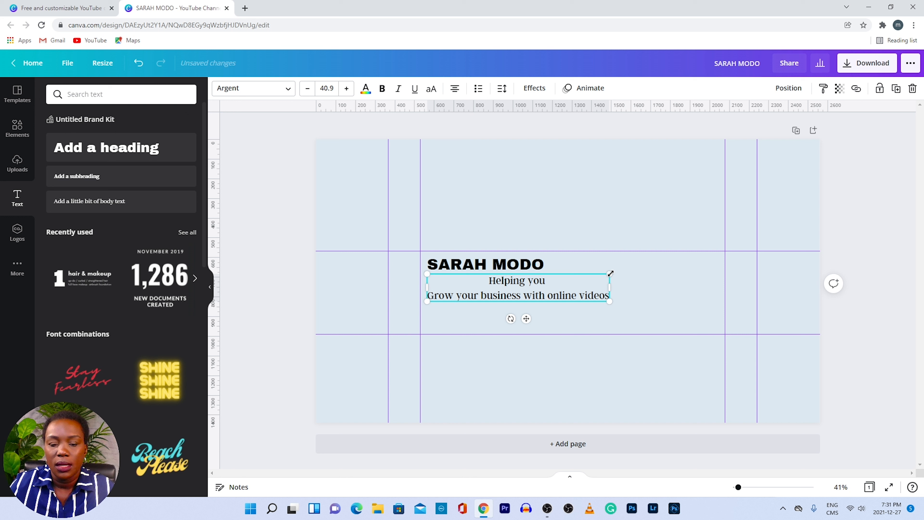
pyautogui.moveTo(609, 273); pyautogui.dragTo(581, 283)
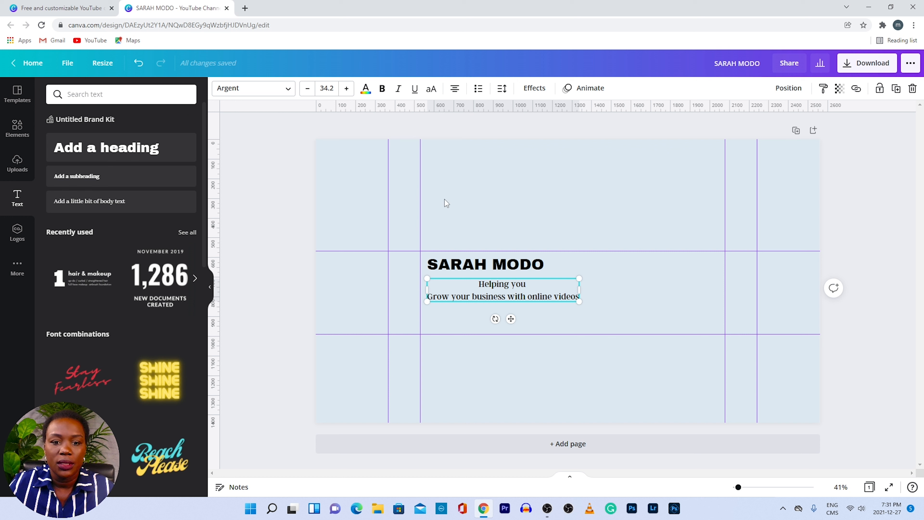
pyautogui.click(453, 264)
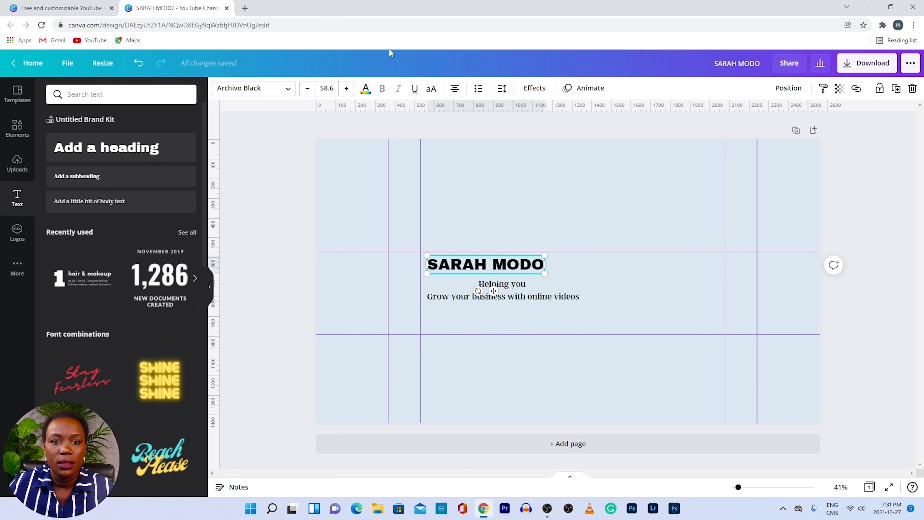
pyautogui.click(365, 89)
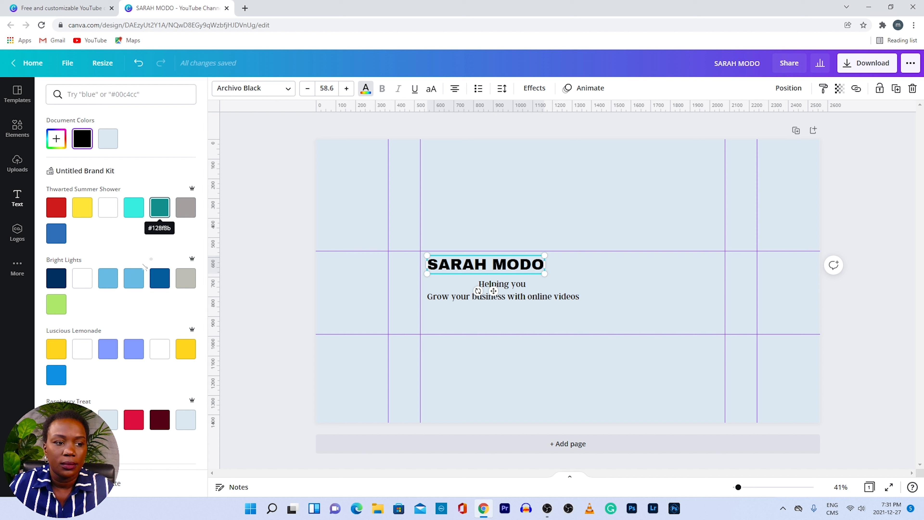
pyautogui.click(157, 288)
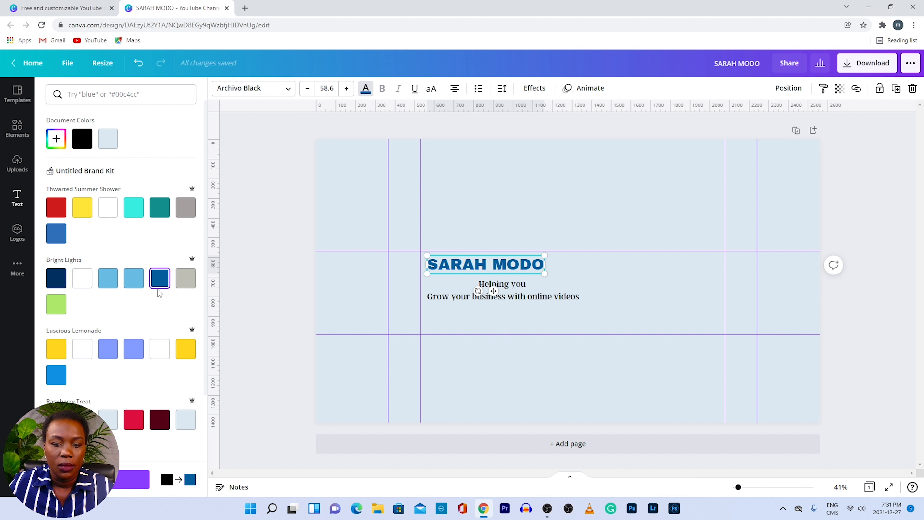
# - Colour the two-line tagline a darker teal
pyautogui.click(488, 296)
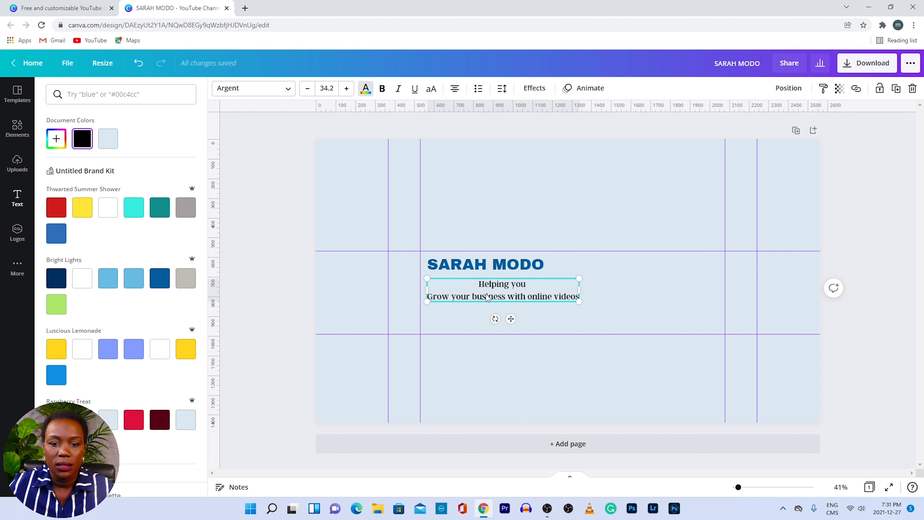
pyautogui.click(134, 213)
pyautogui.click(160, 211)
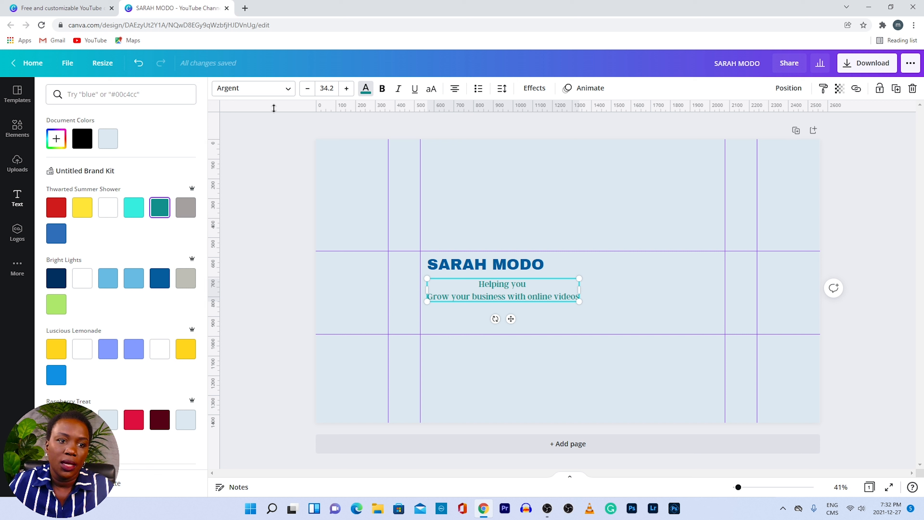
pyautogui.click(290, 91)
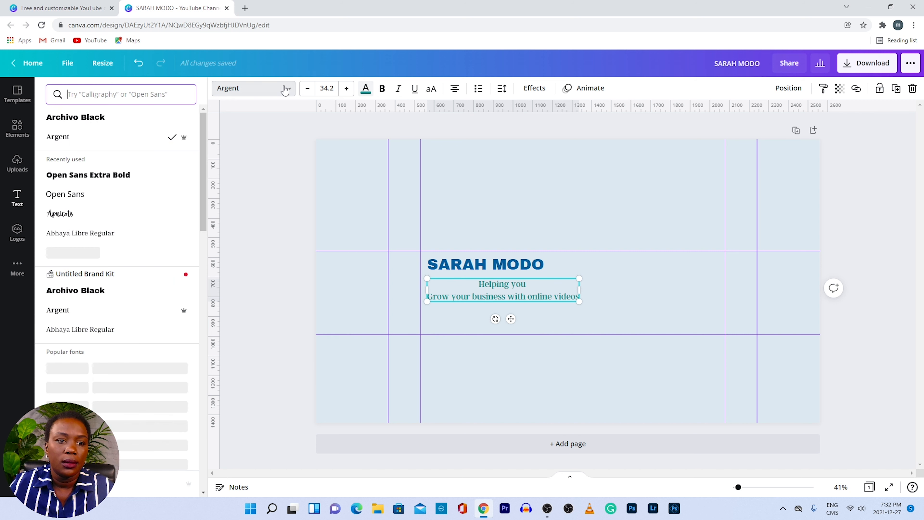
pyautogui.click(90, 118)
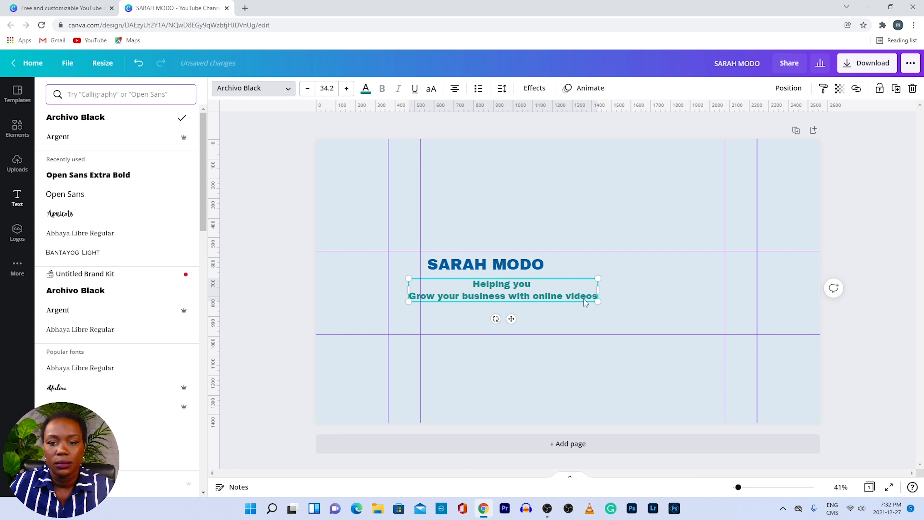
pyautogui.moveTo(597, 278); pyautogui.dragTo(553, 290)
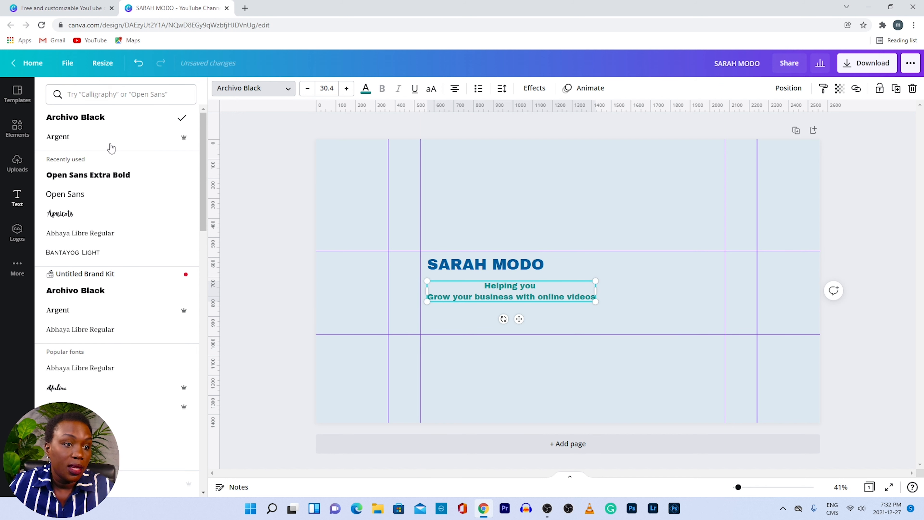
pyautogui.click(525, 271)
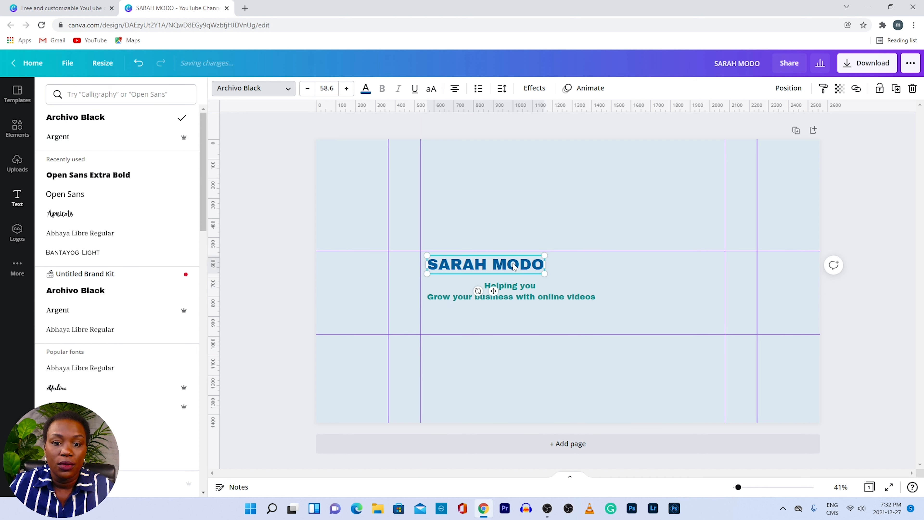
pyautogui.click(109, 122)
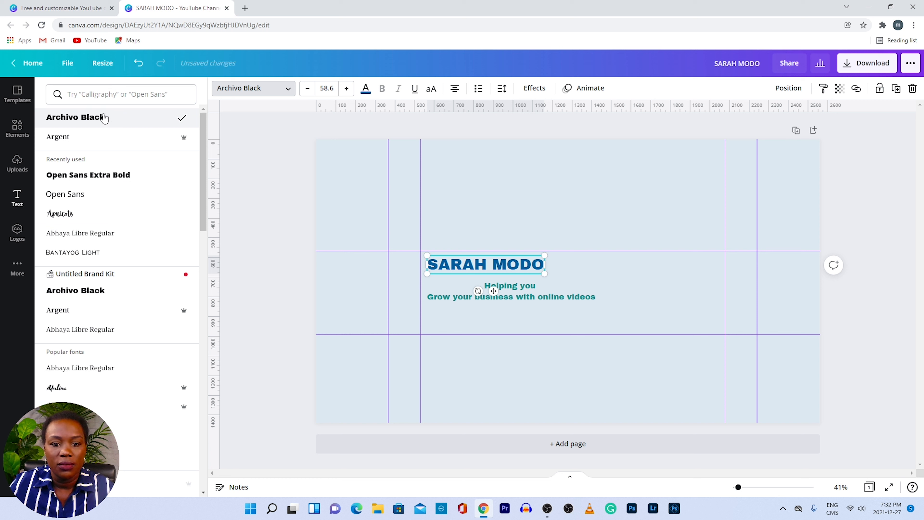
pyautogui.moveTo(544, 253)
pyautogui.mouseDown()
pyautogui.moveTo(553, 266)
pyautogui.moveTo(529, 276)
pyautogui.mouseUp()
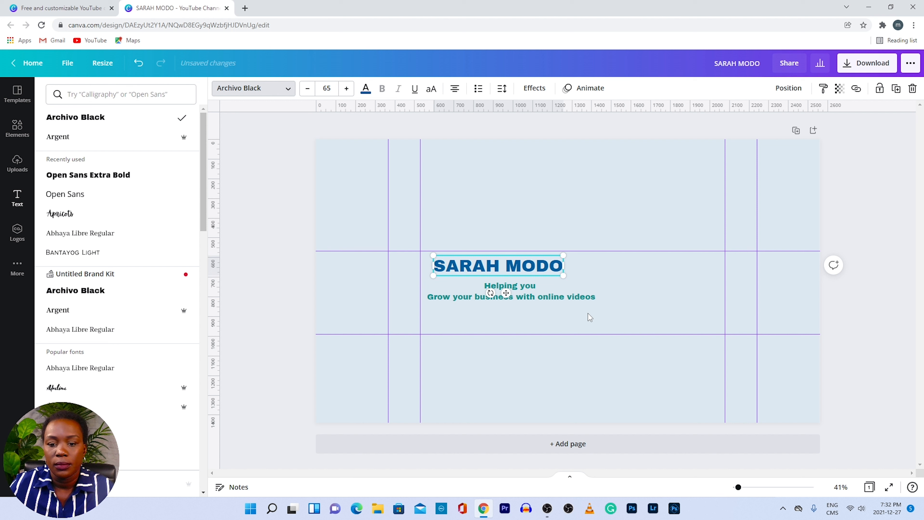
pyautogui.press('Escape')
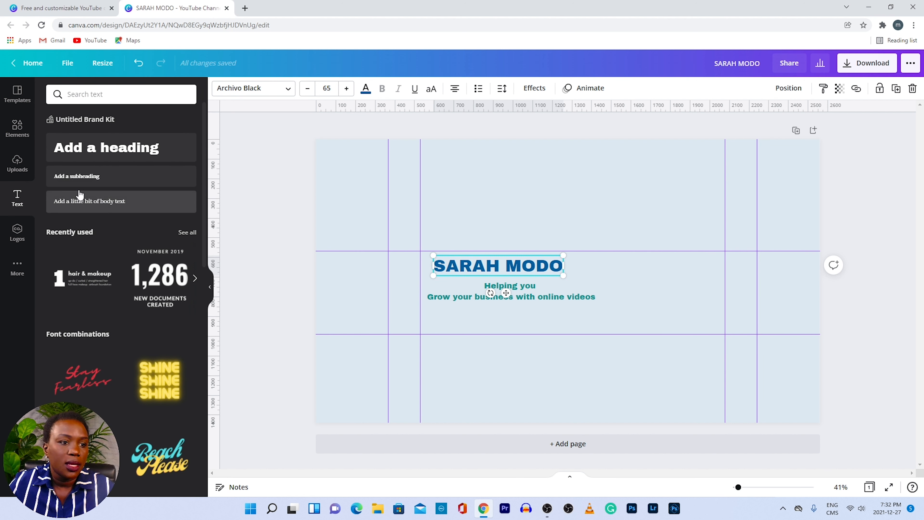
# - Add a subheading in the banner's lower area and change its text to 'New videos weekly'
pyautogui.click(86, 177)
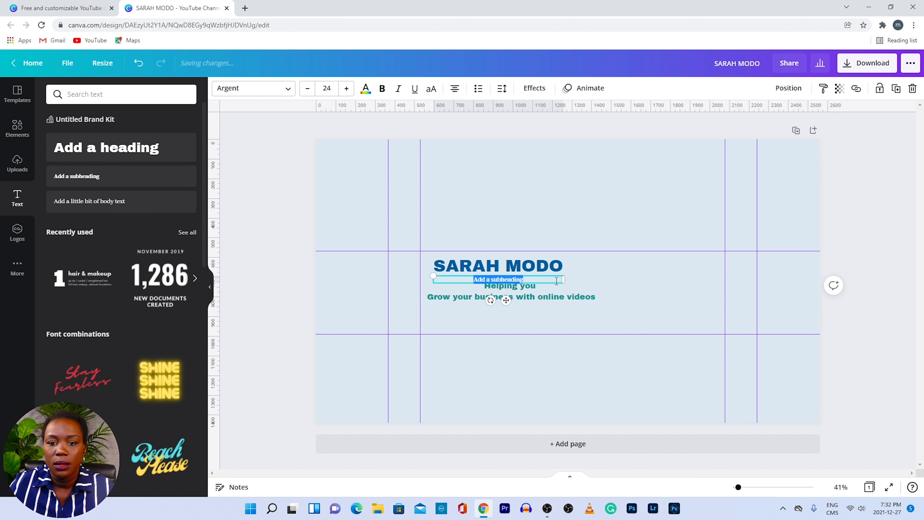
pyautogui.moveTo(551, 282); pyautogui.dragTo(539, 381)
pyautogui.doubleClick(493, 382)
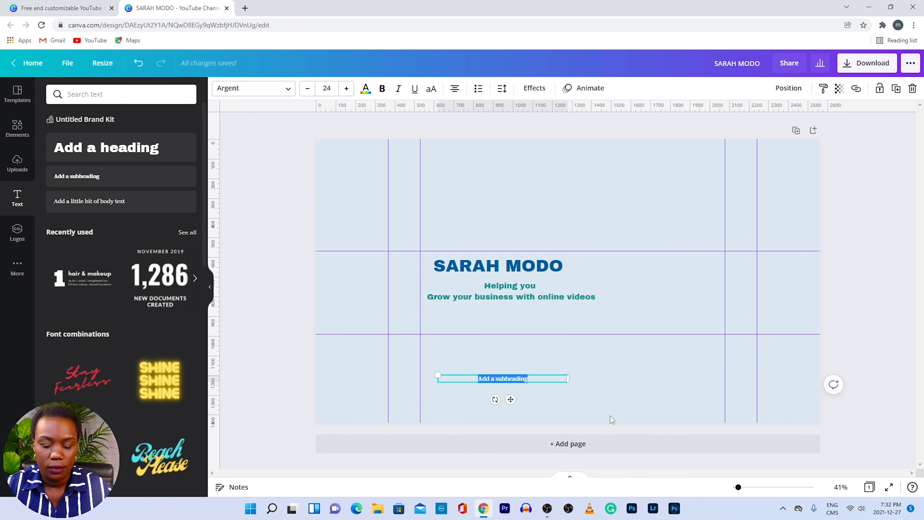
pyautogui.press('BackSpace')
pyautogui.write('New')
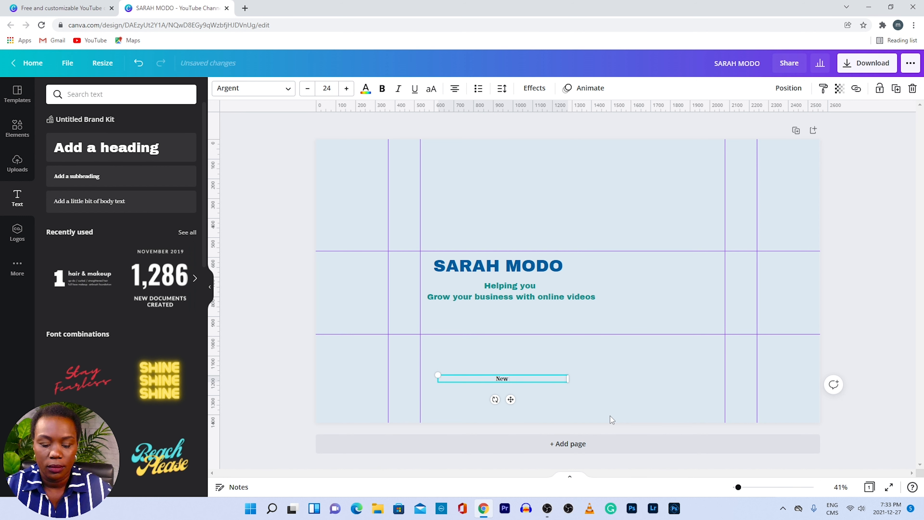
pyautogui.write(' vide')
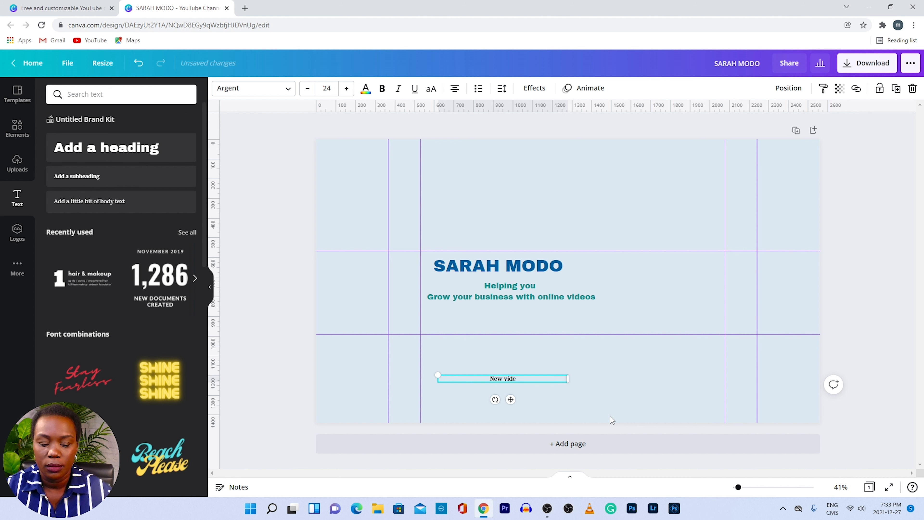
pyautogui.write('os weekly')
# - Set 'New videos weekly' in Archivo Black, enlarge it to size 46.4, and centre it
pyautogui.click(254, 88)
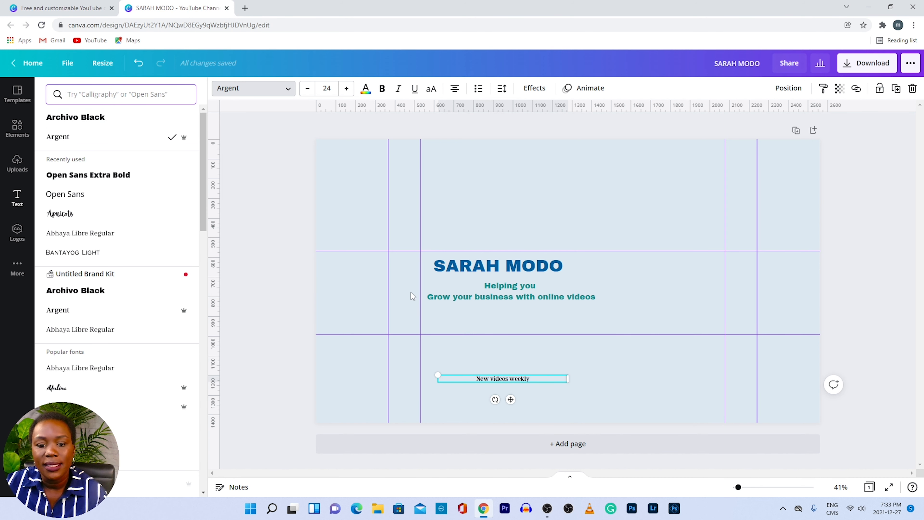
pyautogui.click(127, 119)
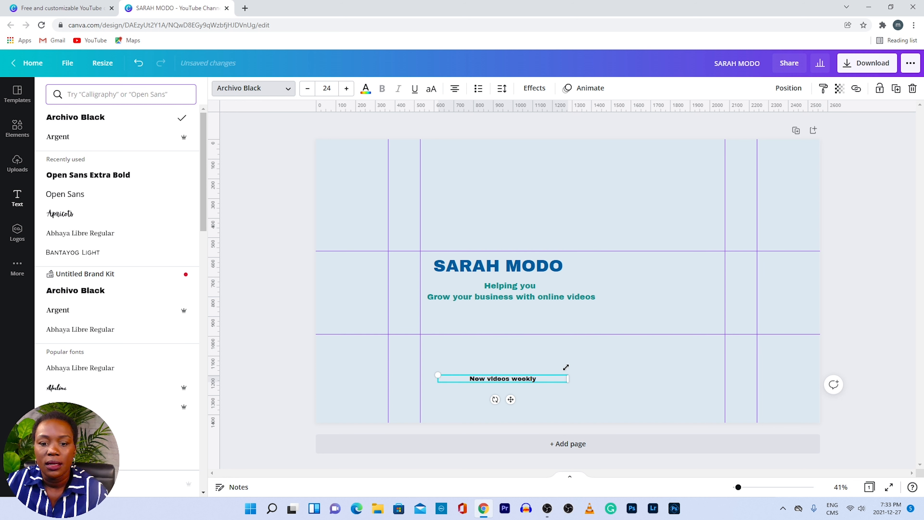
pyautogui.moveTo(438, 376); pyautogui.dragTo(409, 373)
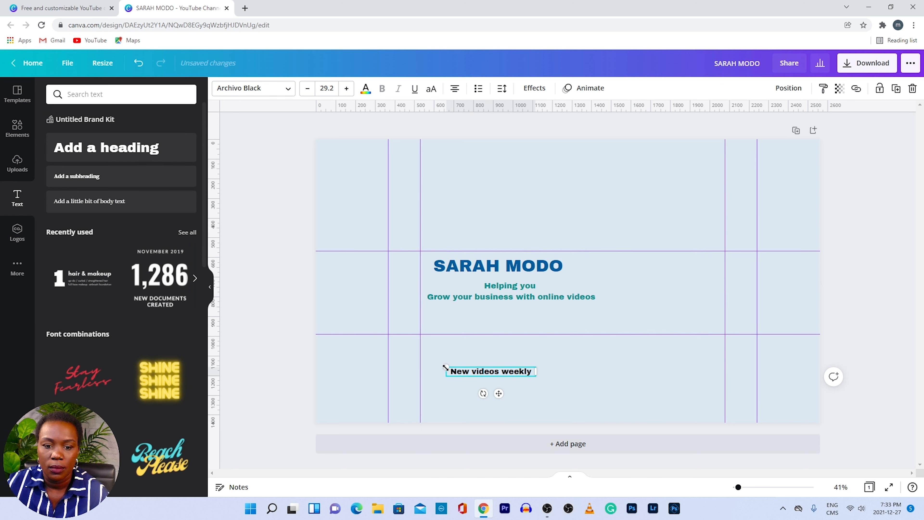
pyautogui.moveTo(445, 368); pyautogui.dragTo(420, 364)
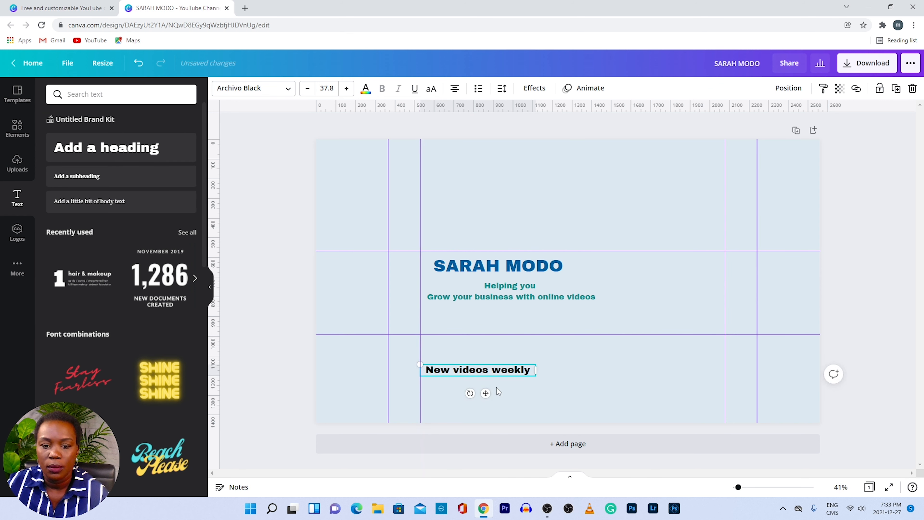
pyautogui.click(521, 394)
pyautogui.moveTo(505, 371); pyautogui.dragTo(525, 379)
pyautogui.moveTo(453, 369); pyautogui.dragTo(426, 363)
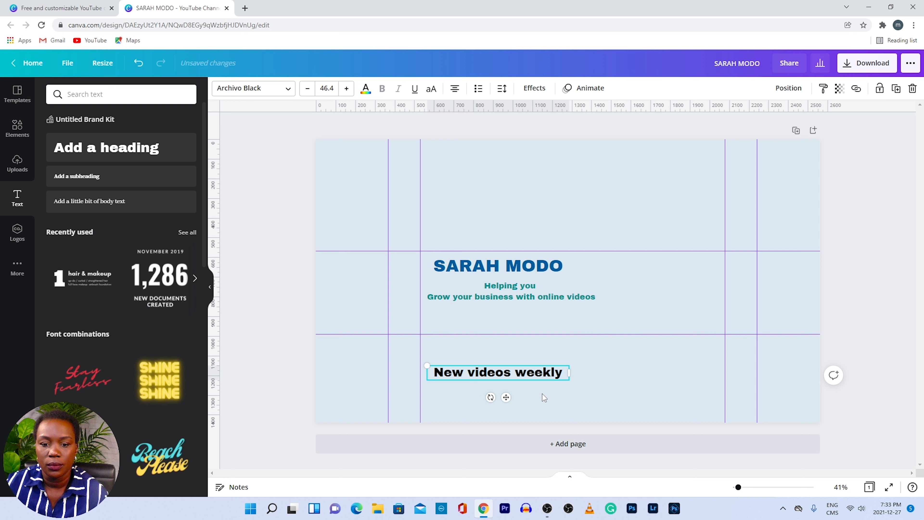
pyautogui.click(596, 385)
pyautogui.moveTo(526, 376); pyautogui.dragTo(552, 376)
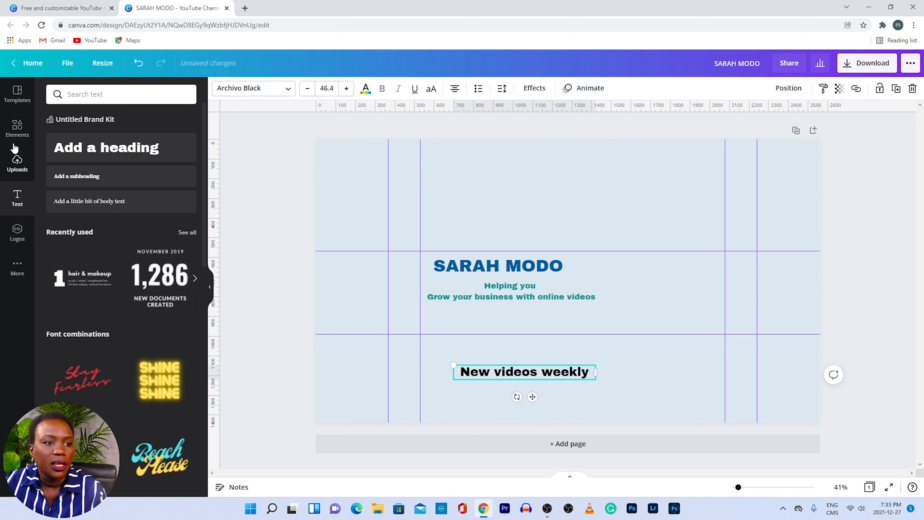
# - Drag the yellow rectangle from recently used elements onto the banner
pyautogui.click(20, 136)
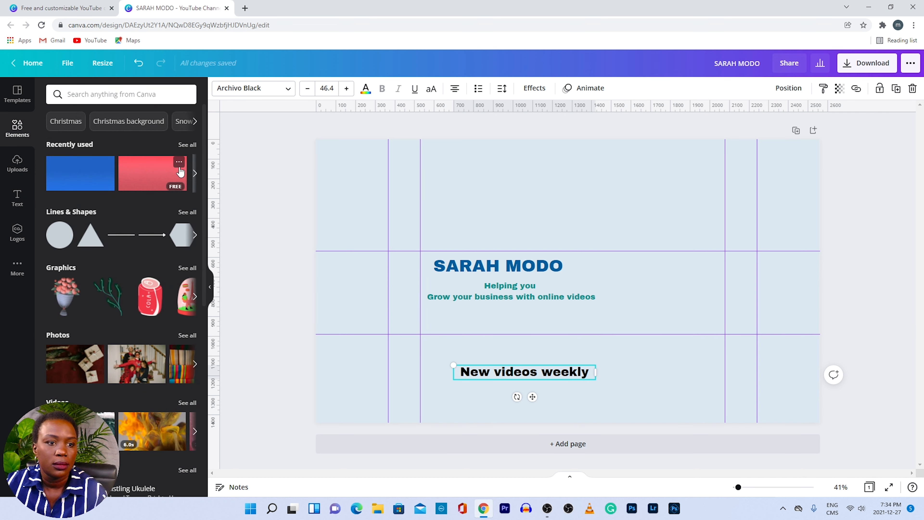
pyautogui.click(194, 173)
pyautogui.moveTo(146, 177); pyautogui.dragTo(592, 248)
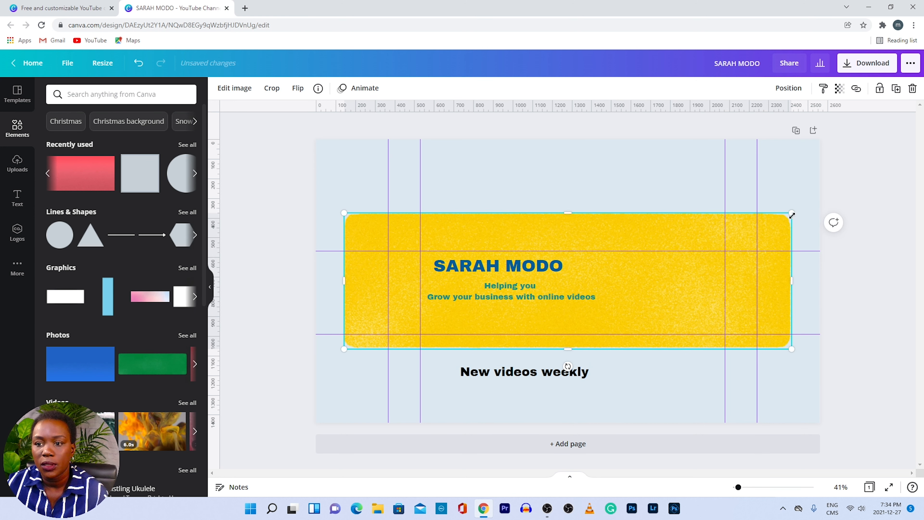
# - Resize the rectangle into a thin bar about 884 × 98 px, aligned just beneath the tagline
pyautogui.moveTo(792, 213); pyautogui.dragTo(612, 314)
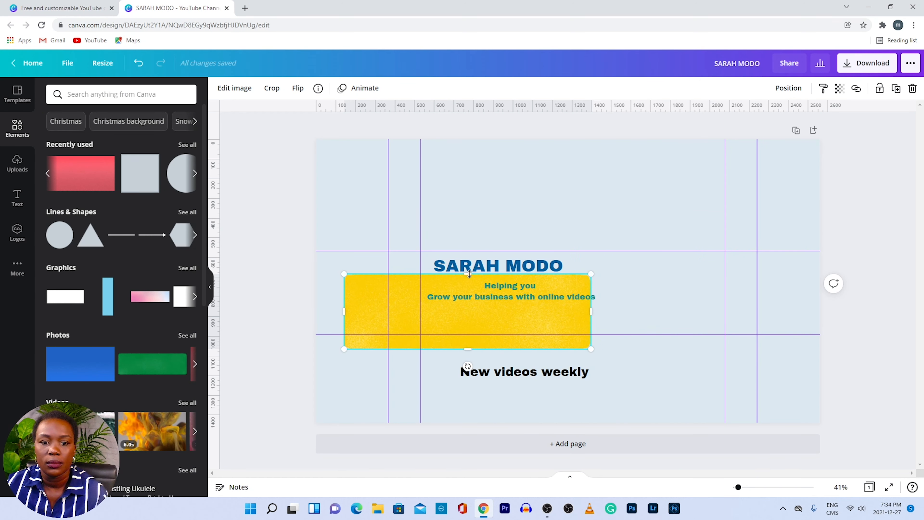
pyautogui.moveTo(467, 274); pyautogui.dragTo(542, 327)
pyautogui.moveTo(410, 325); pyautogui.dragTo(457, 325)
pyautogui.moveTo(519, 319); pyautogui.dragTo(494, 319)
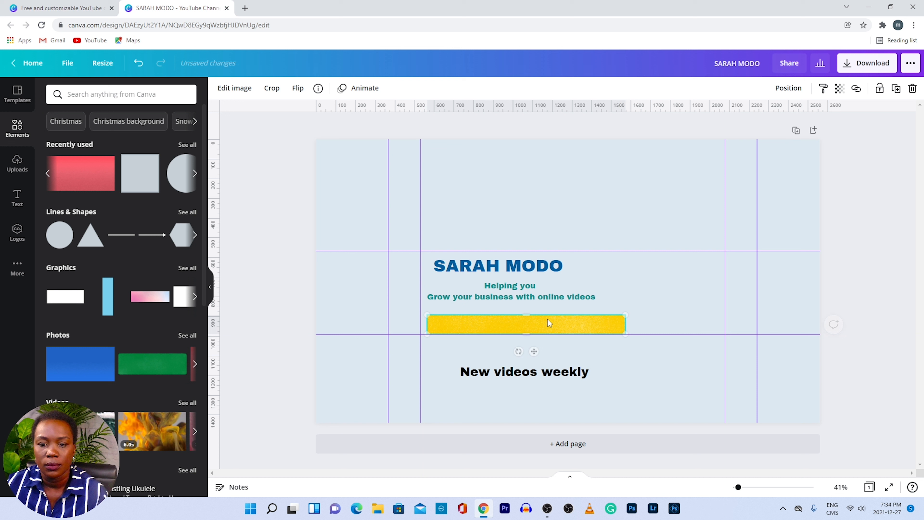
pyautogui.moveTo(572, 325); pyautogui.dragTo(596, 315)
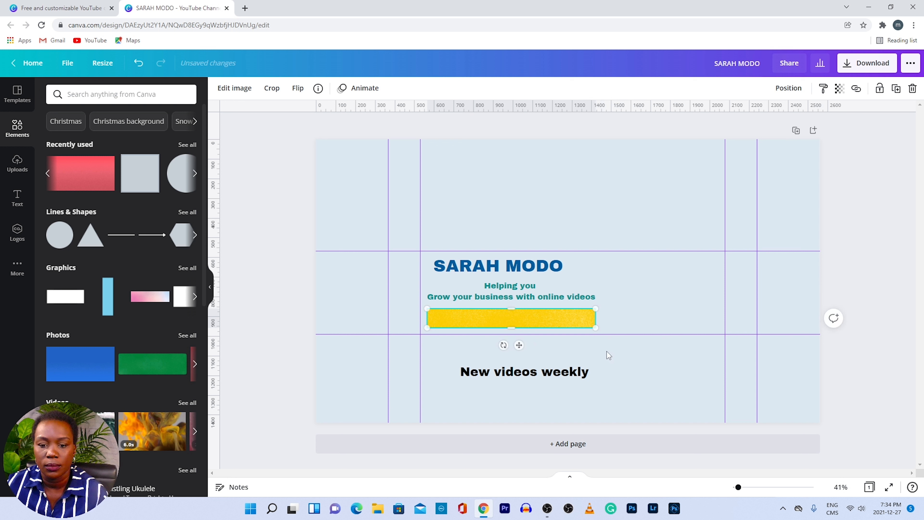
# - Move 'New videos weekly' onto the yellow bar, enlarged to fill it and centred
pyautogui.click(610, 381)
pyautogui.moveTo(522, 367); pyautogui.dragTo(509, 312)
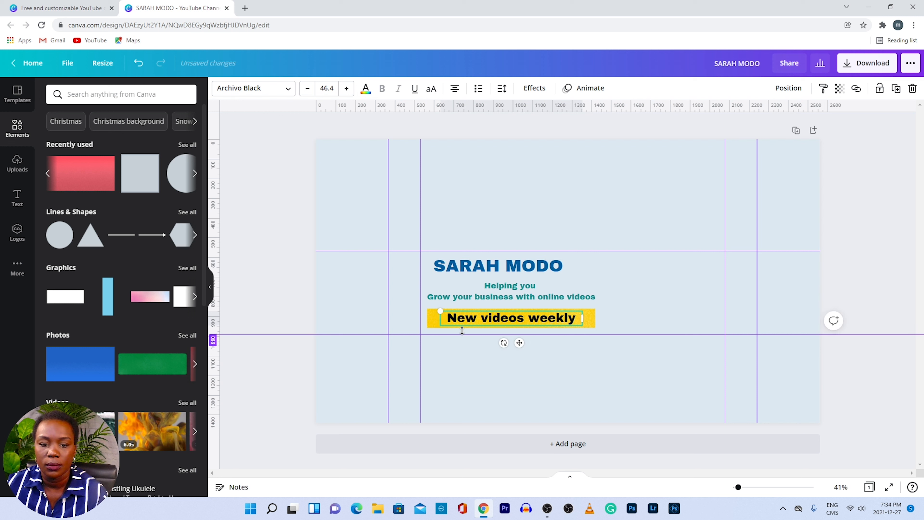
pyautogui.moveTo(439, 309); pyautogui.dragTo(426, 308)
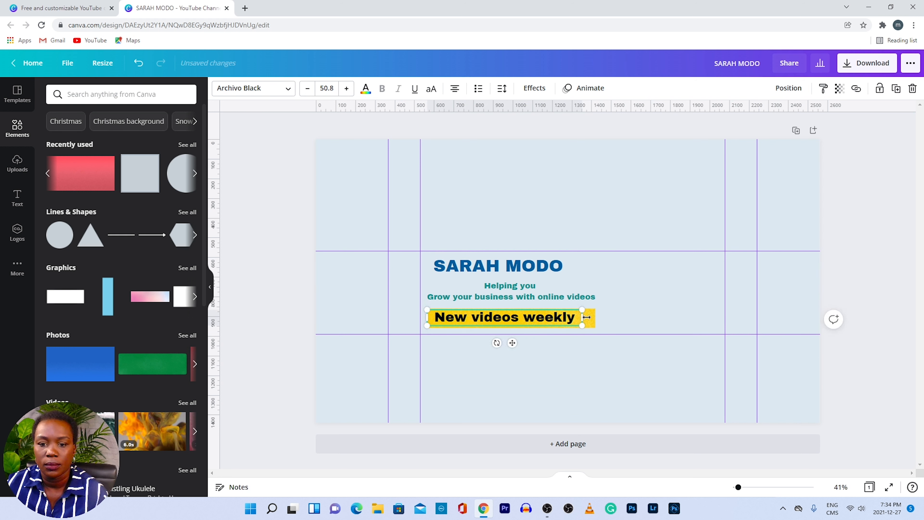
pyautogui.moveTo(582, 310); pyautogui.dragTo(595, 331)
pyautogui.click(609, 365)
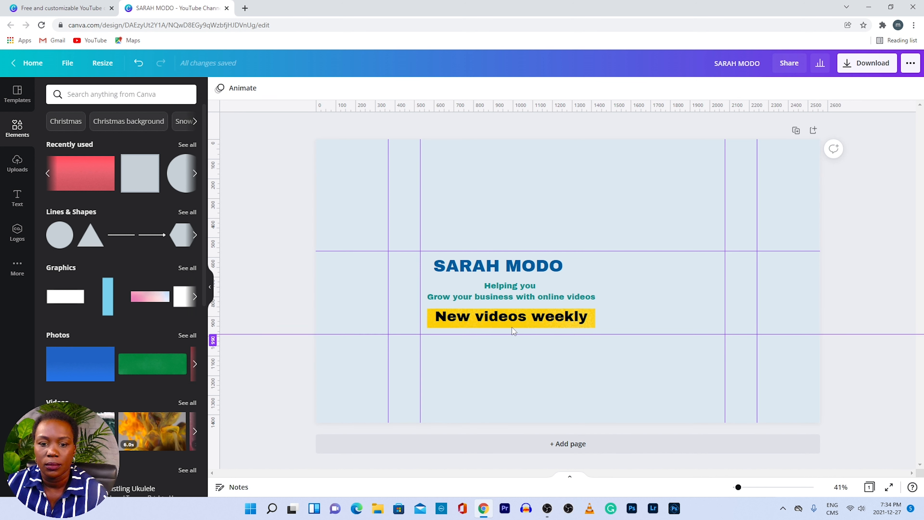
pyautogui.click(535, 319)
pyautogui.moveTo(535, 319); pyautogui.dragTo(533, 319)
pyautogui.click(562, 359)
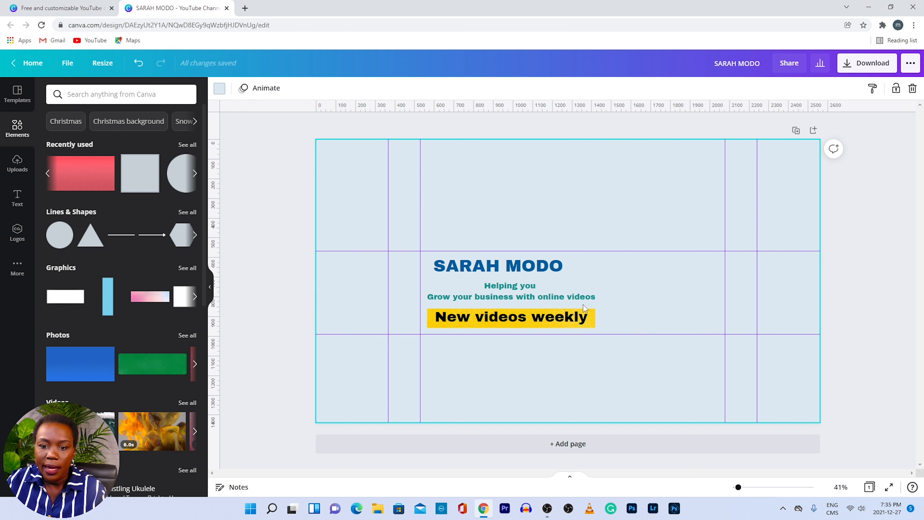
# - Group the yellow bar with its text, nudge the group into place, and trim the text box
pyautogui.moveTo(582, 304); pyautogui.dragTo(610, 327)
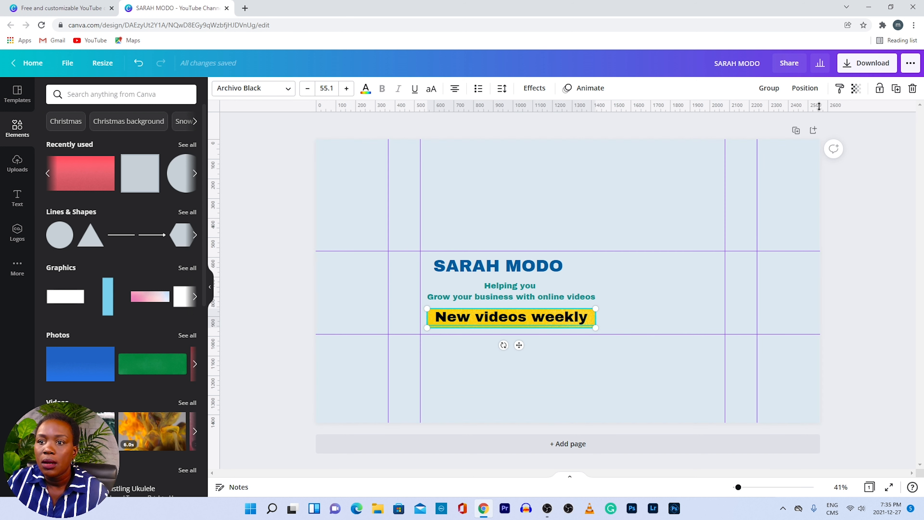
pyautogui.click(766, 88)
pyautogui.click(572, 339)
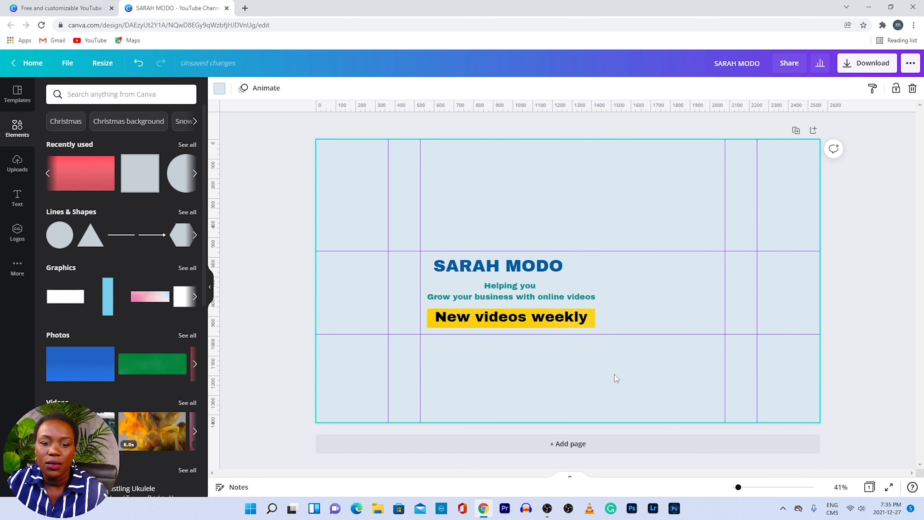
pyautogui.moveTo(553, 319)
pyautogui.mouseDown()
pyautogui.moveTo(648, 310)
pyautogui.moveTo(616, 333)
pyautogui.moveTo(558, 318)
pyautogui.mouseUp()
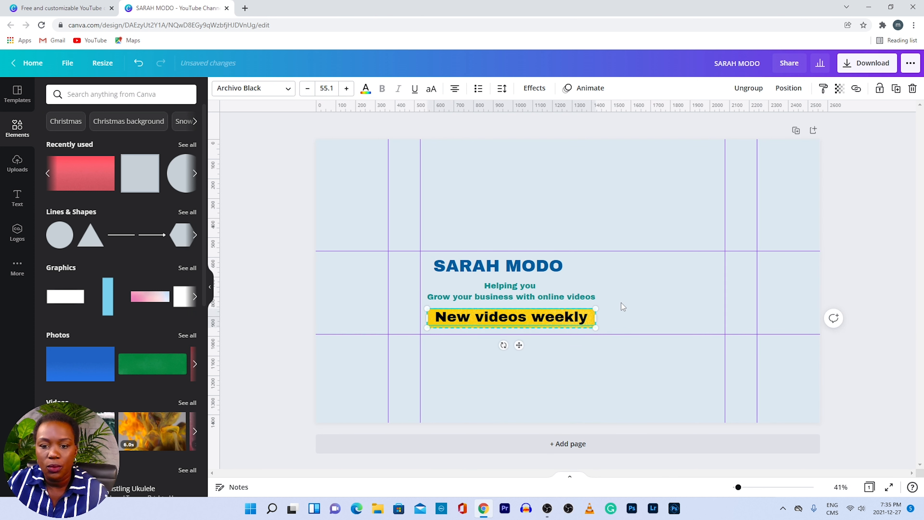
pyautogui.click(622, 310)
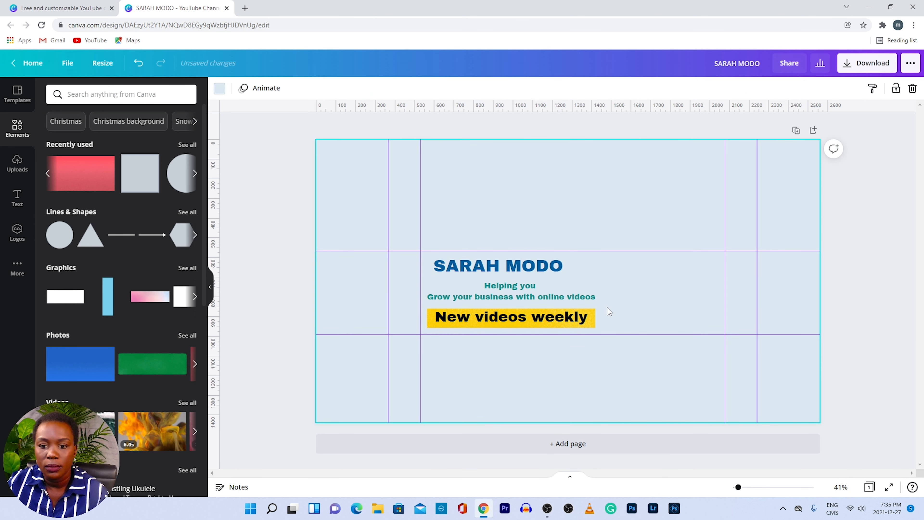
pyautogui.click(593, 313)
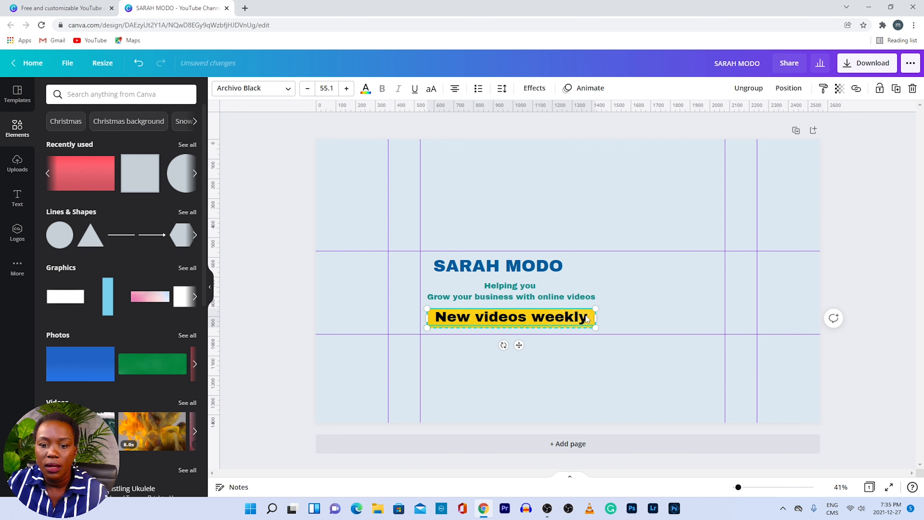
pyautogui.moveTo(597, 309); pyautogui.dragTo(591, 309)
pyautogui.click(601, 371)
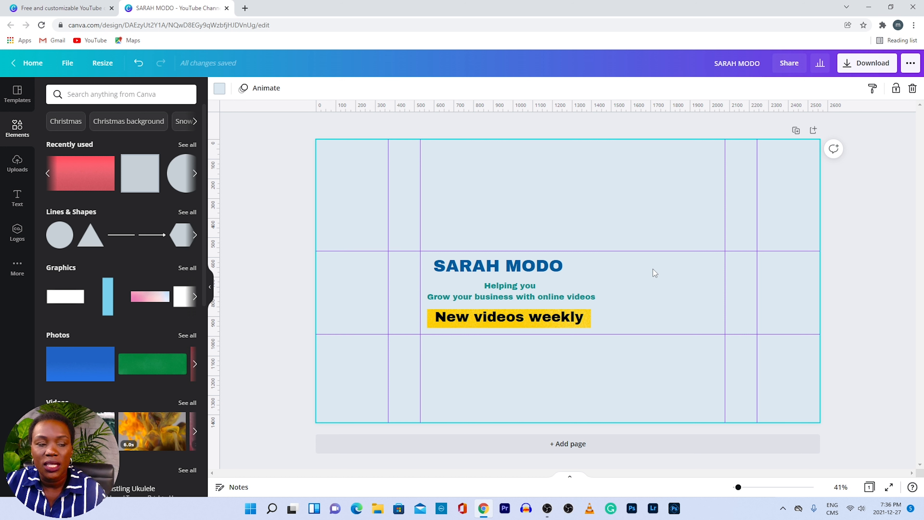
# - Show the Uploads images panel with the portrait photo and two logos
pyautogui.click(18, 164)
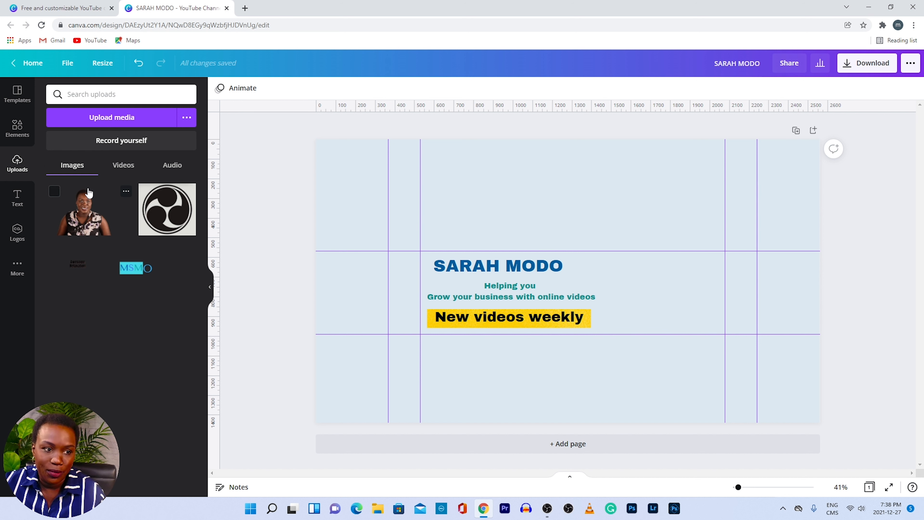
# - Add the portrait photo, shrink it, place it right of the text, and crop its sides and top
pyautogui.click(82, 219)
pyautogui.moveTo(694, 204); pyautogui.dragTo(567, 280)
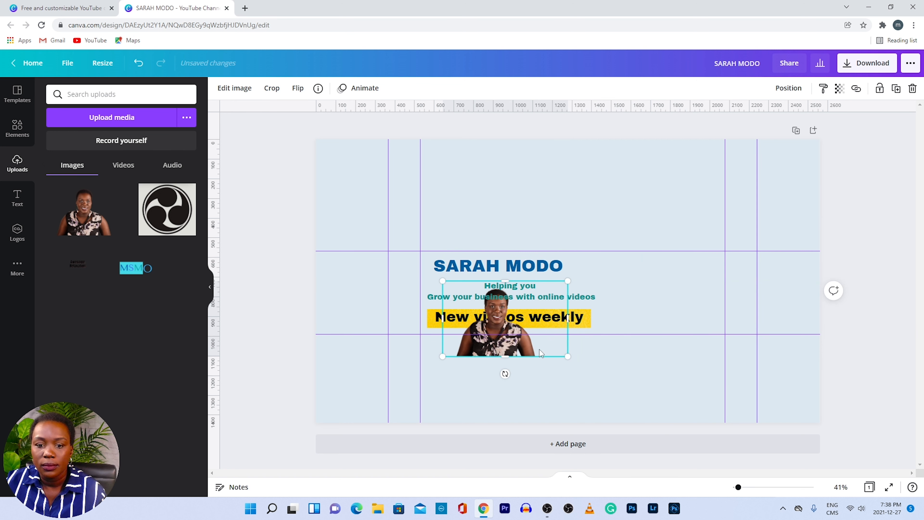
pyautogui.moveTo(538, 348); pyautogui.dragTo(690, 318)
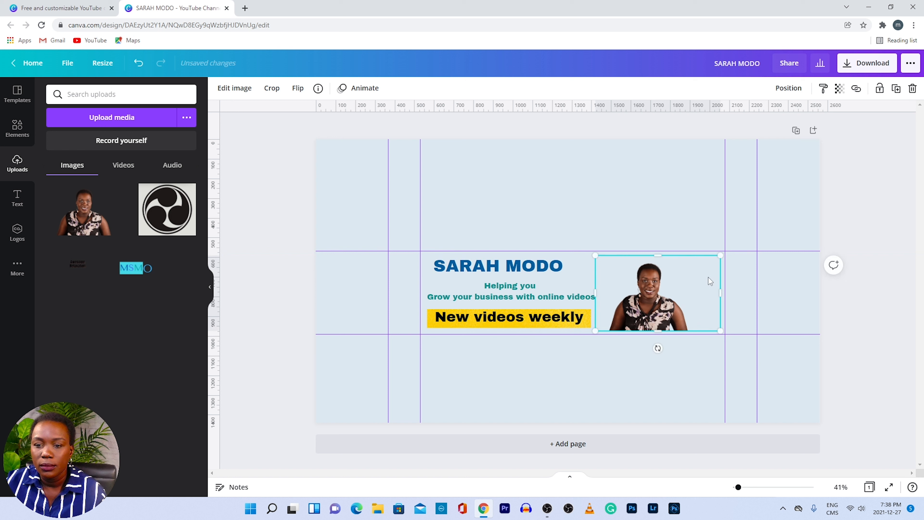
pyautogui.moveTo(719, 294); pyautogui.dragTo(689, 297)
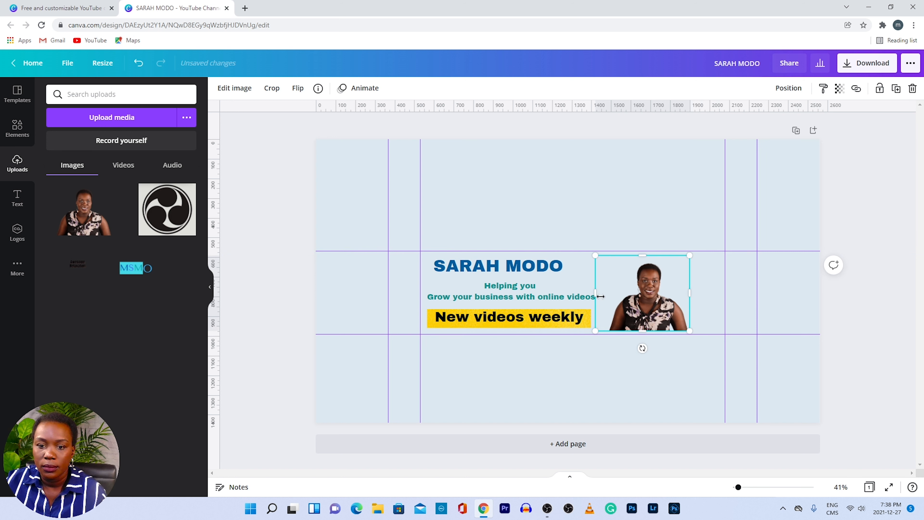
pyautogui.moveTo(595, 294); pyautogui.dragTo(605, 294)
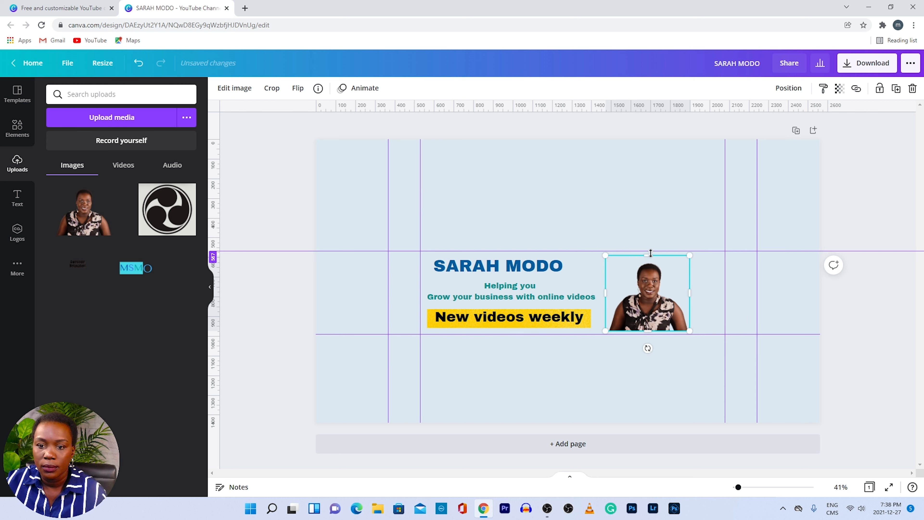
pyautogui.moveTo(651, 255)
pyautogui.mouseDown()
pyautogui.moveTo(649, 265)
pyautogui.moveTo(716, 254)
pyautogui.moveTo(693, 284)
pyautogui.mouseUp()
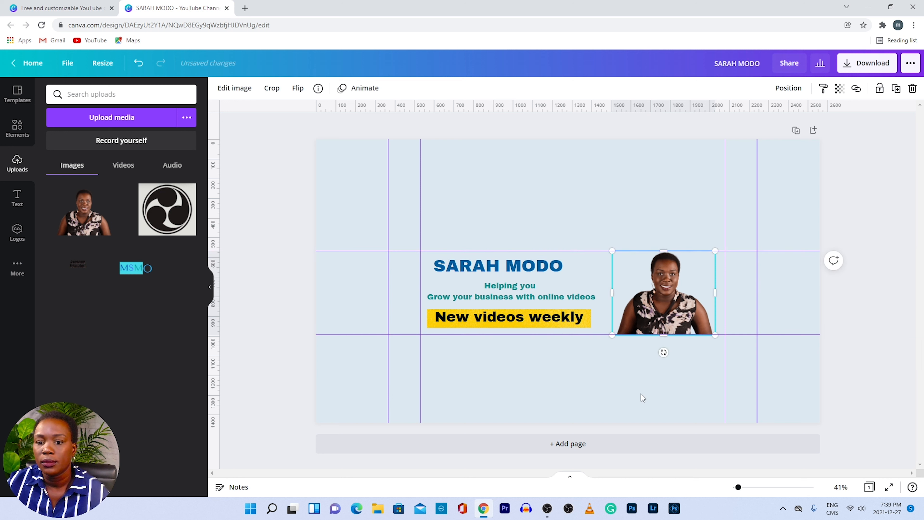
pyautogui.click(674, 357)
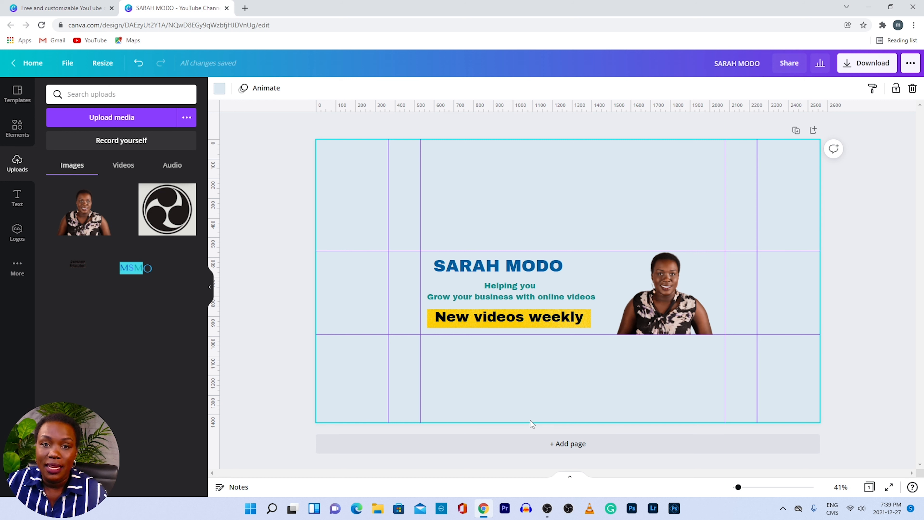
# - Retitle the design 'banner m' and download it as a 2560 × 1440 PNG
pyautogui.click(765, 63)
pyautogui.press('BackSpace')
pyautogui.write('banner')
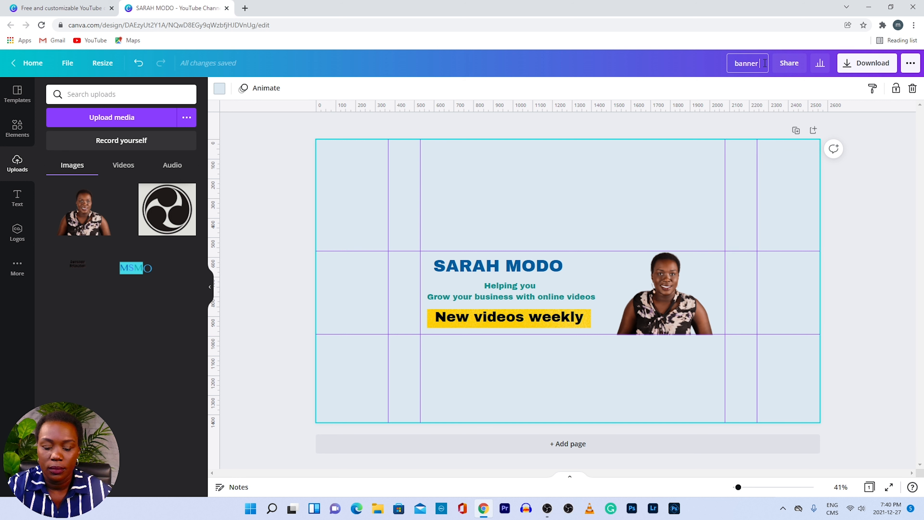
pyautogui.write(' m')
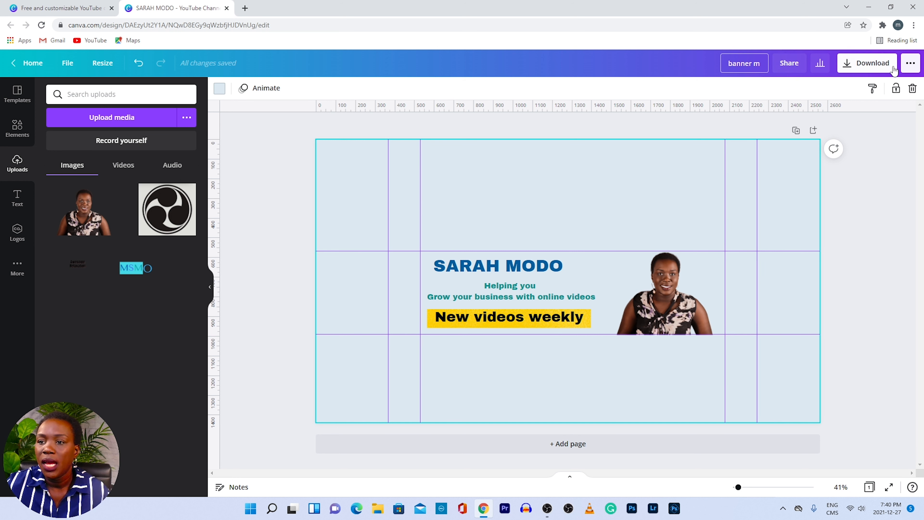
pyautogui.click(872, 65)
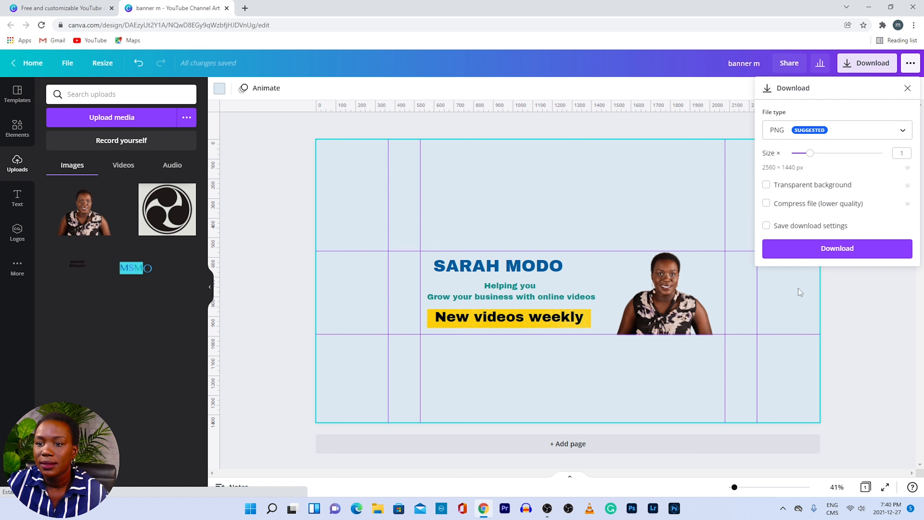
pyautogui.click(844, 256)
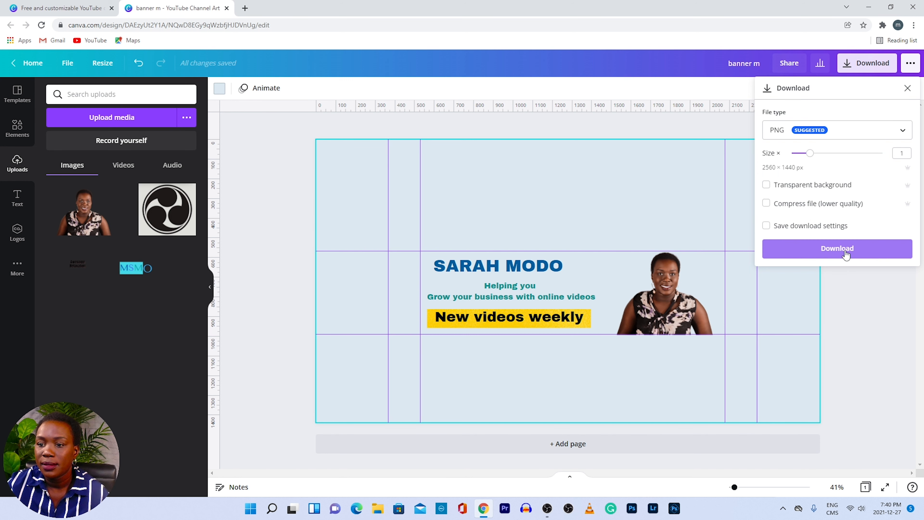